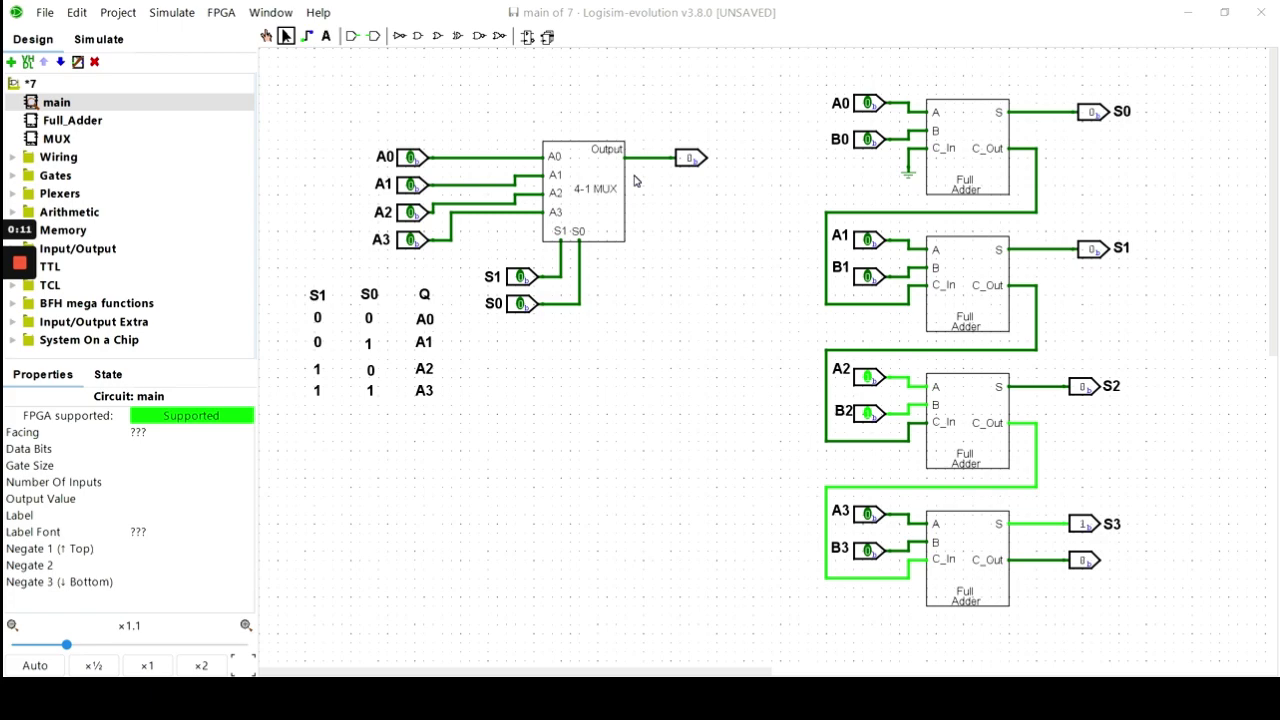
Inspect the properties of the 4-1 MUX and each of the four Full_Adder stages
click(605, 191)
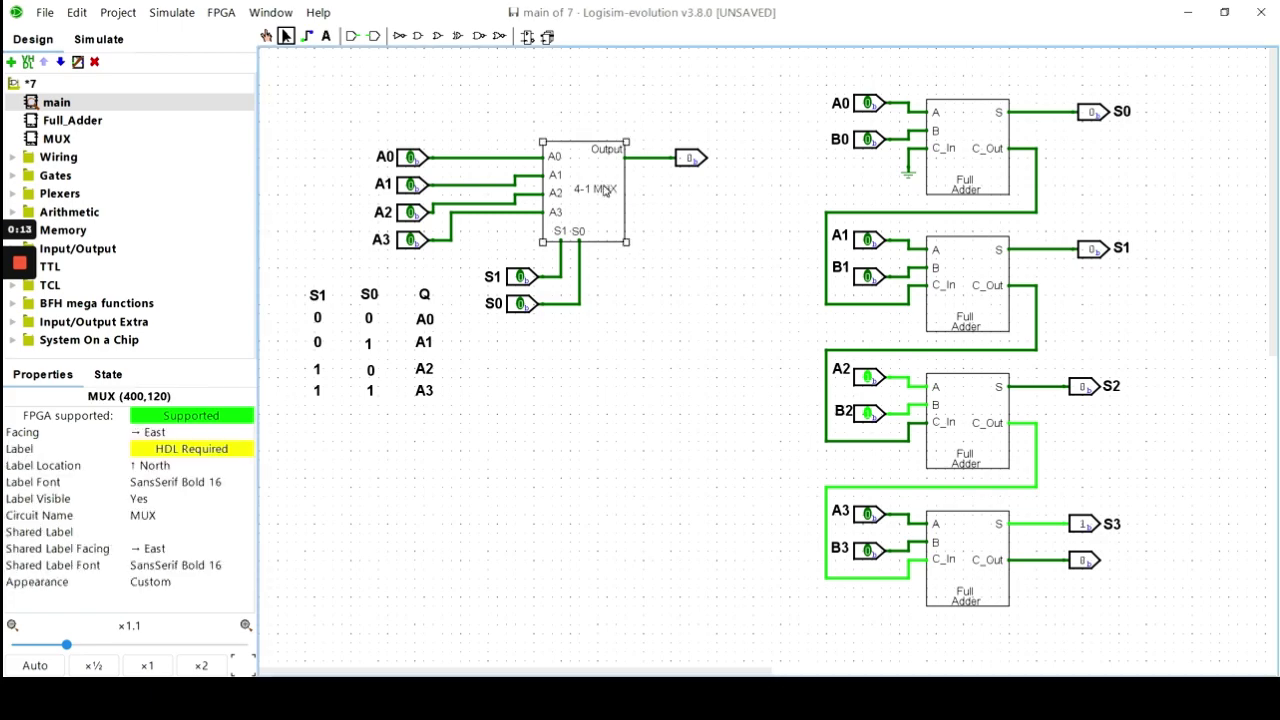
click(720, 278)
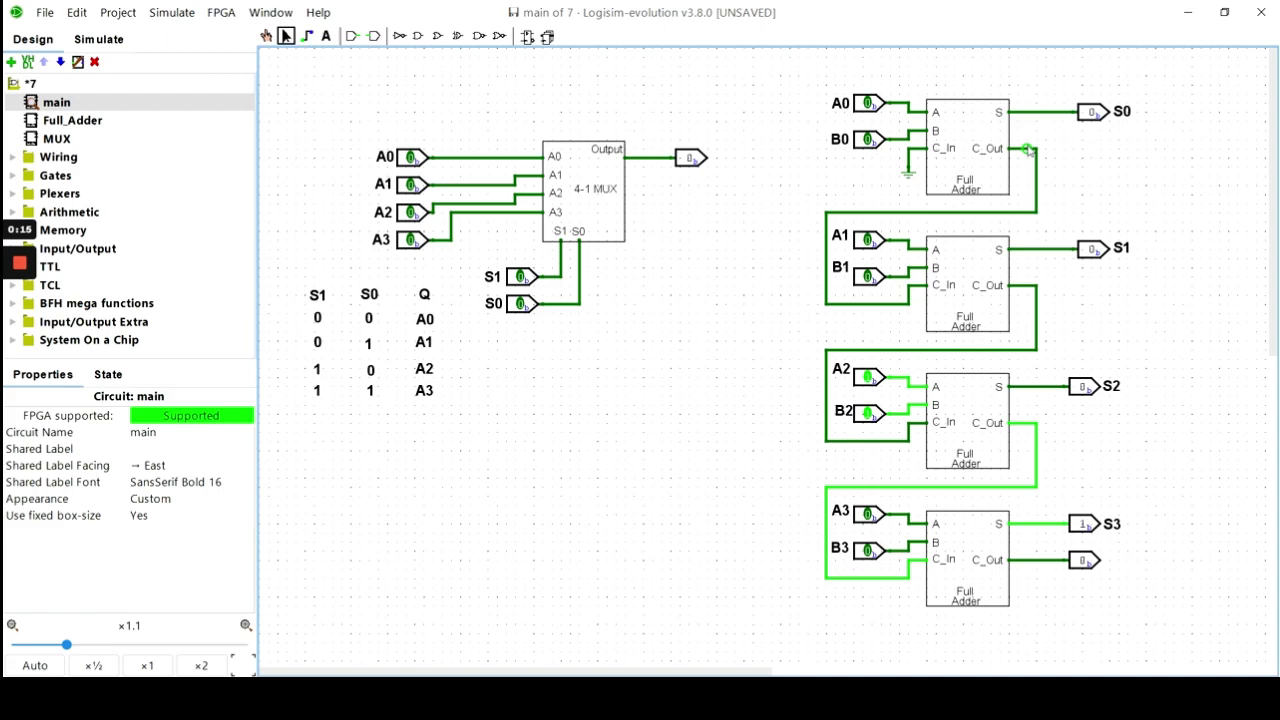
click(995, 158)
click(968, 288)
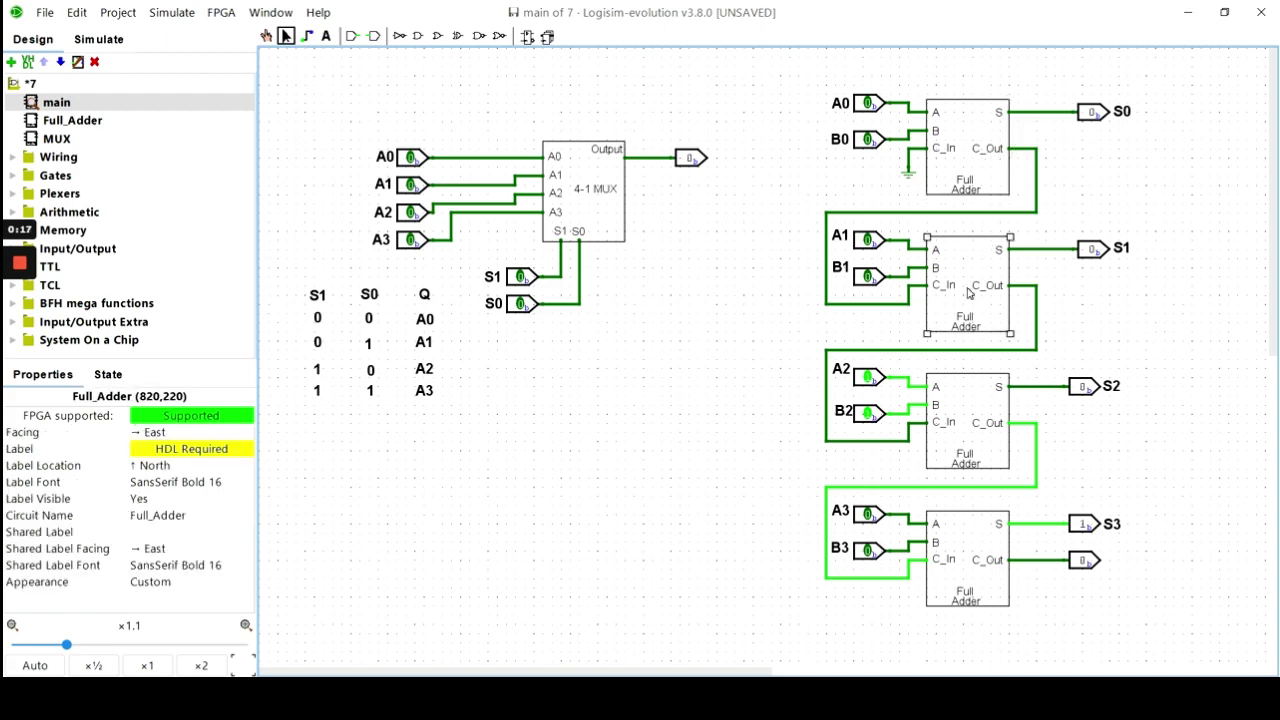
click(962, 388)
click(967, 553)
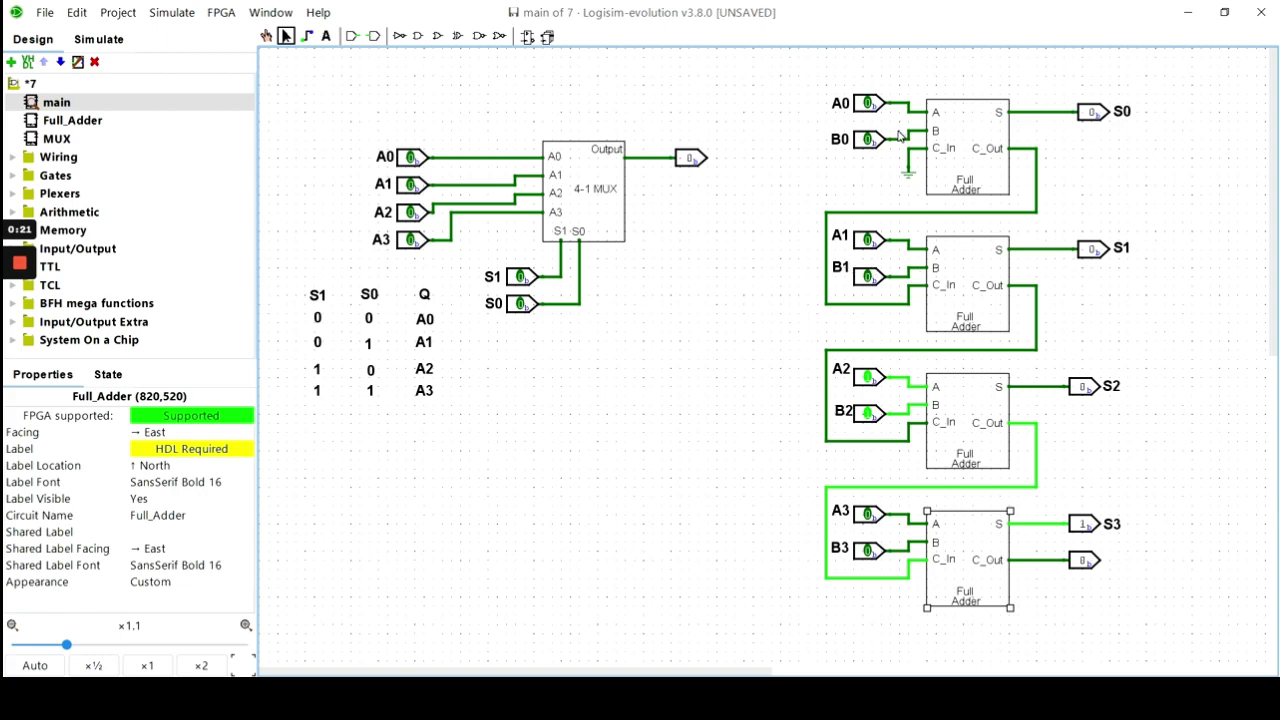
Check two adder input pins' properties, then reselect the 4-1 MUX and zoom around it
click(866, 104)
click(858, 238)
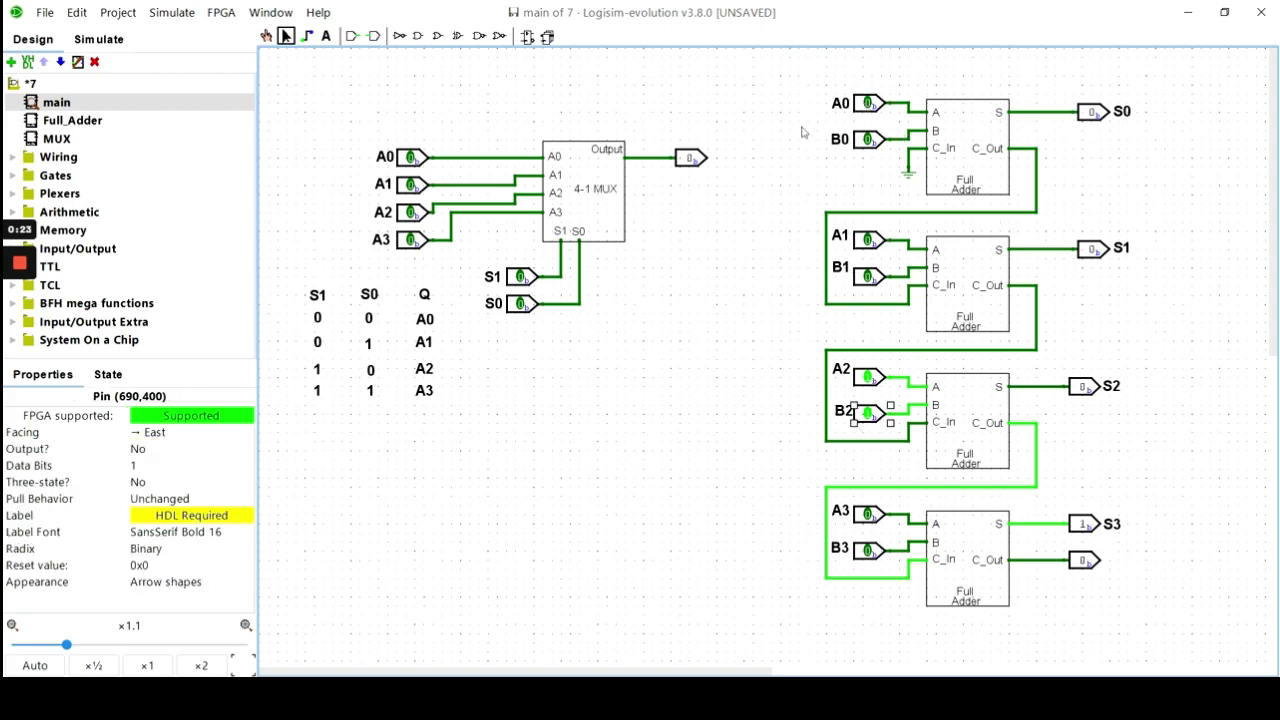
click(728, 224)
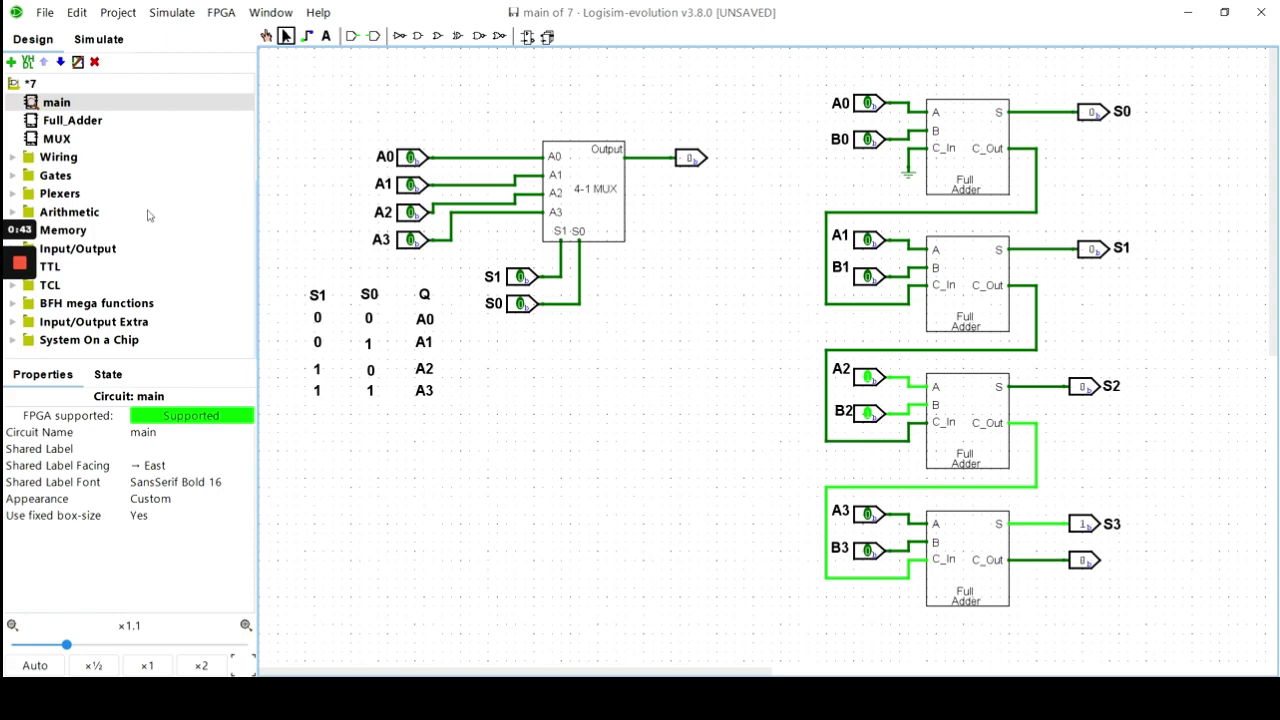
click(604, 214)
scroll(604, 214, up, 4)
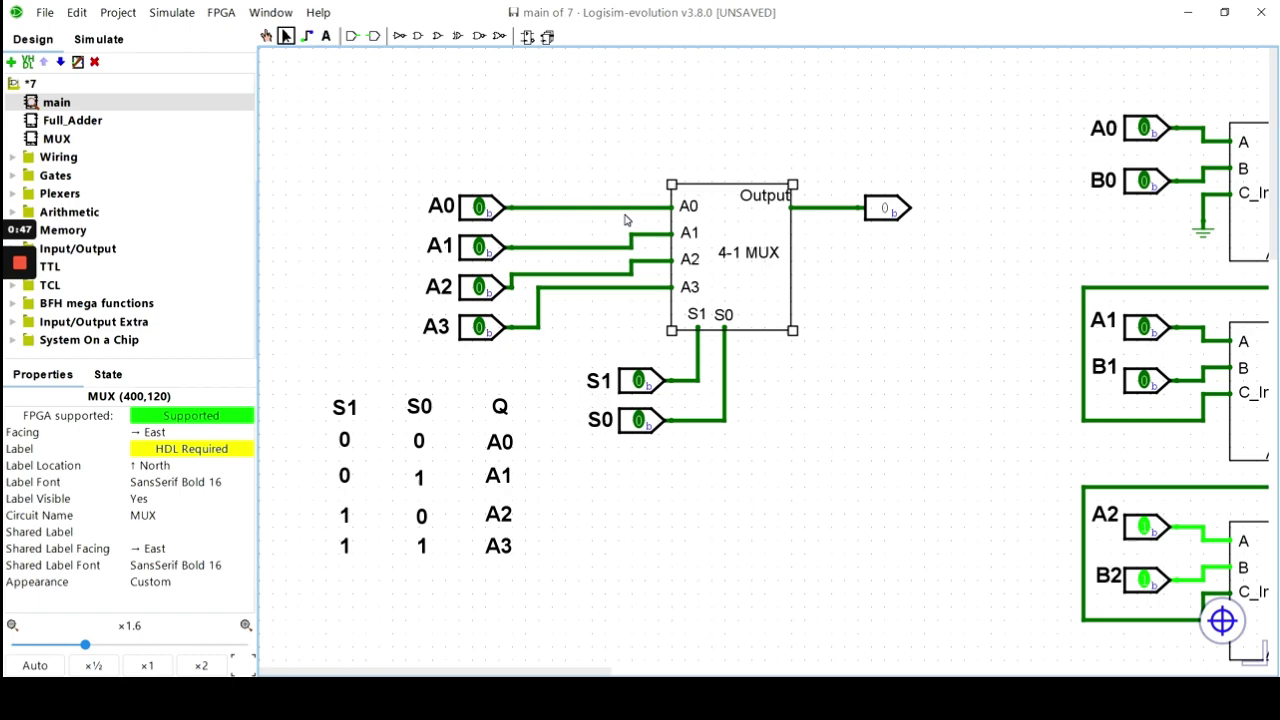
scroll(618, 216, down, 1)
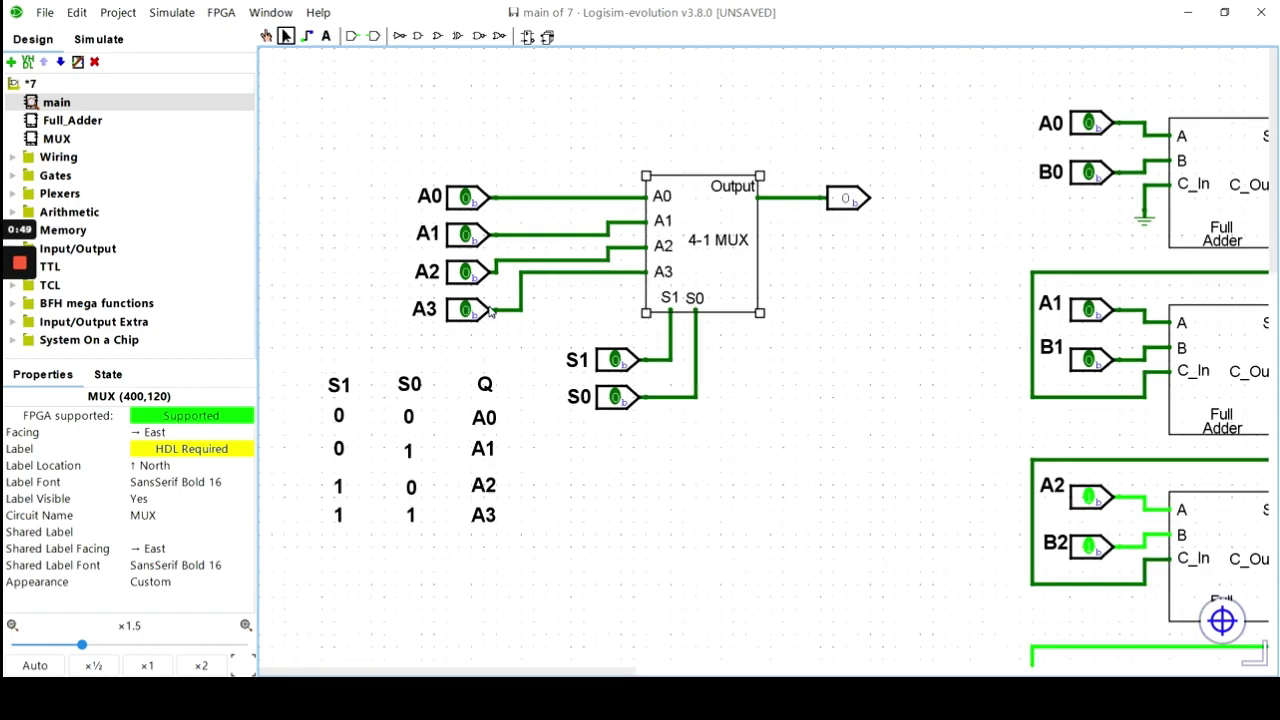
Open the MUX subcircuit and look over its A1 input label
double_click(62, 141)
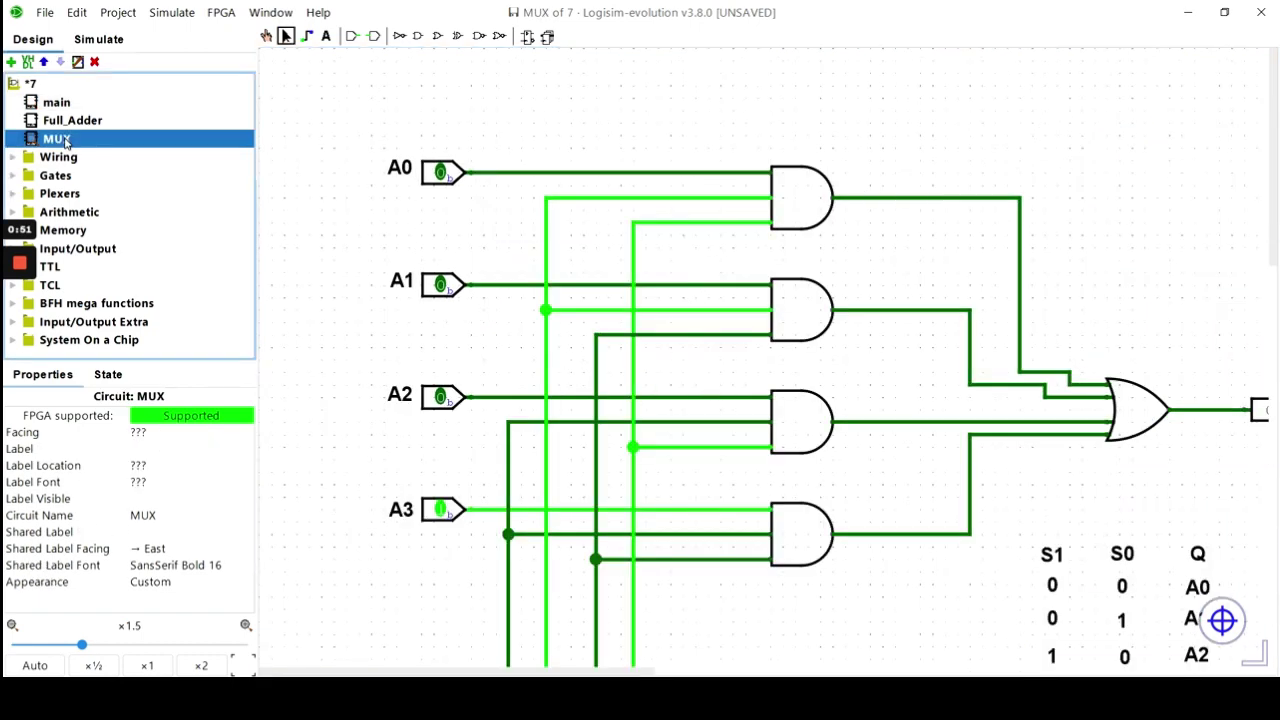
click(408, 277)
scroll(408, 277, down, 3)
click(408, 277)
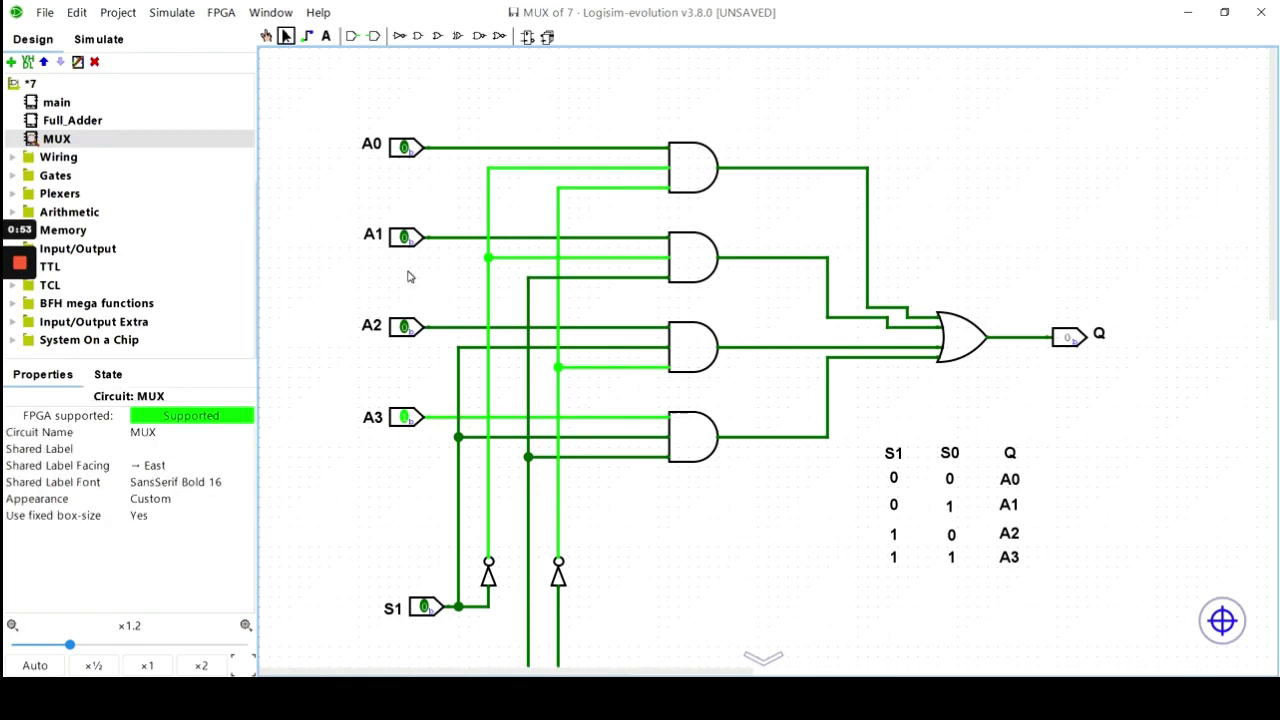
Zoom through the MUX gates and inspect the NOT gate on the S0 line
scroll(408, 278, down, 3)
scroll(410, 280, up, 1)
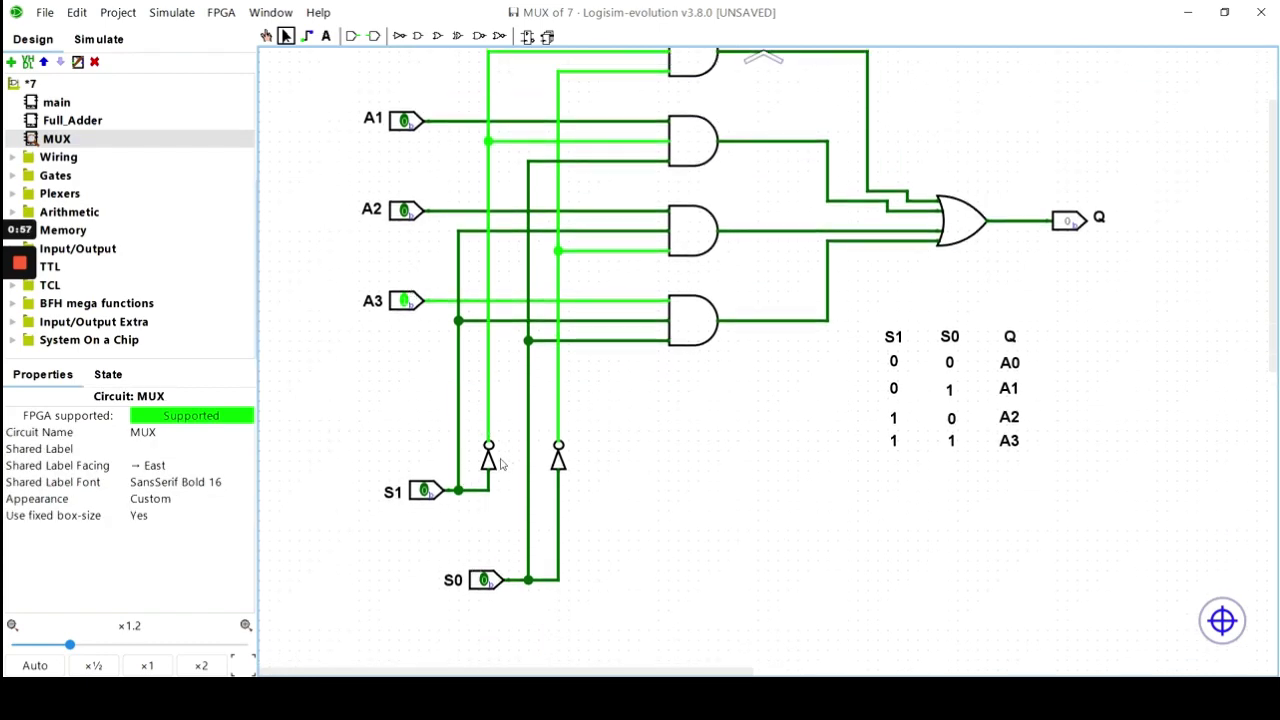
click(558, 456)
click(500, 453)
scroll(615, 345, up, 5)
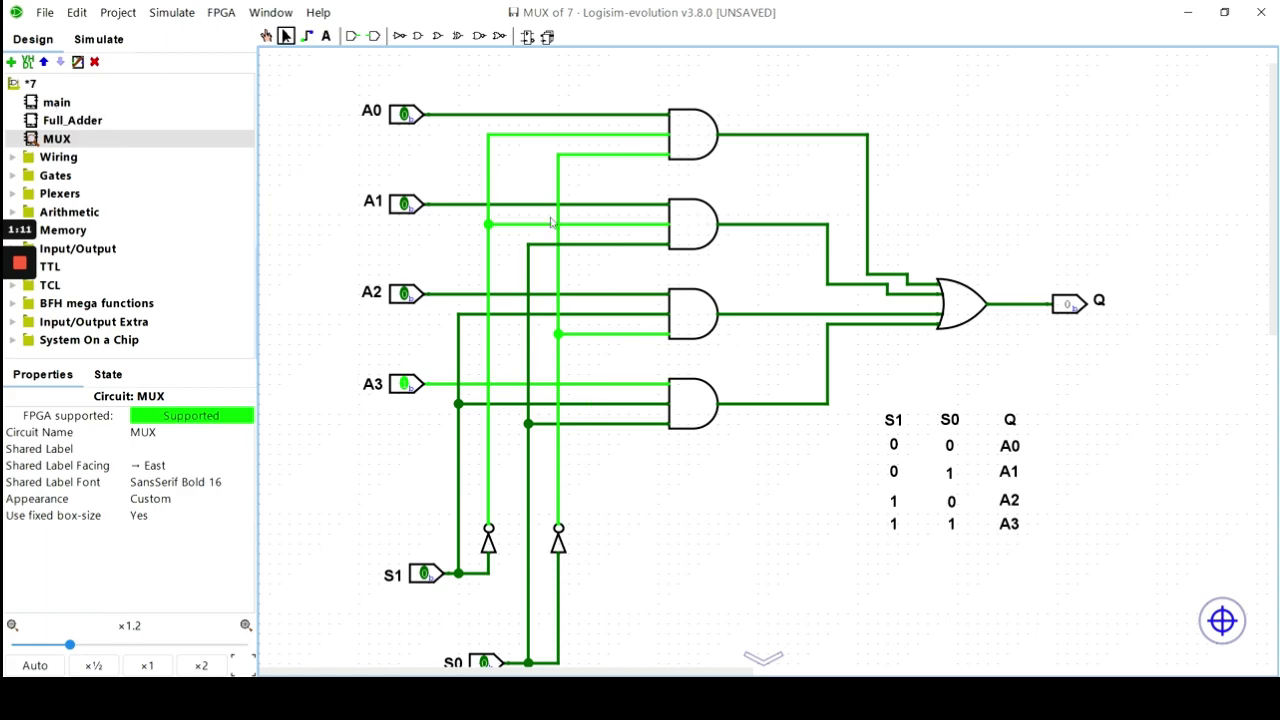
Return to the main circuit, zoom in on the 4-1 MUX, and pick the Poke tool
double_click(62, 106)
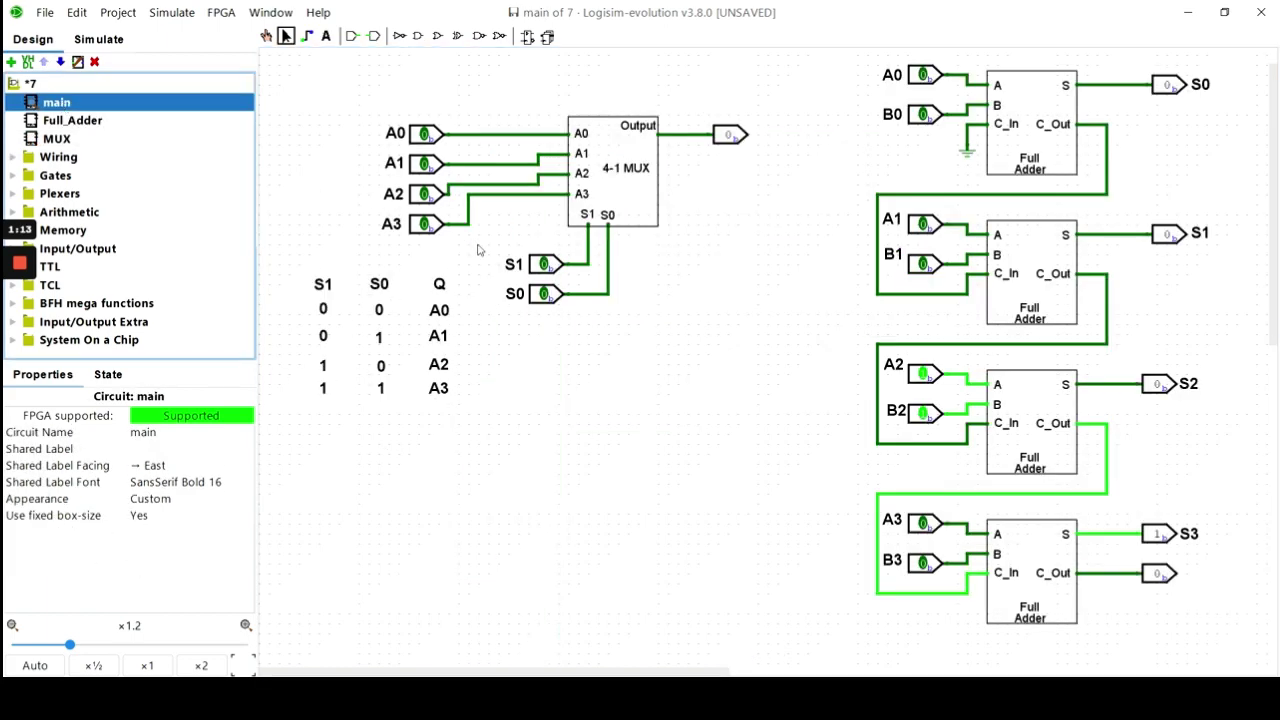
scroll(608, 200, up, 1)
scroll(608, 200, up, 5)
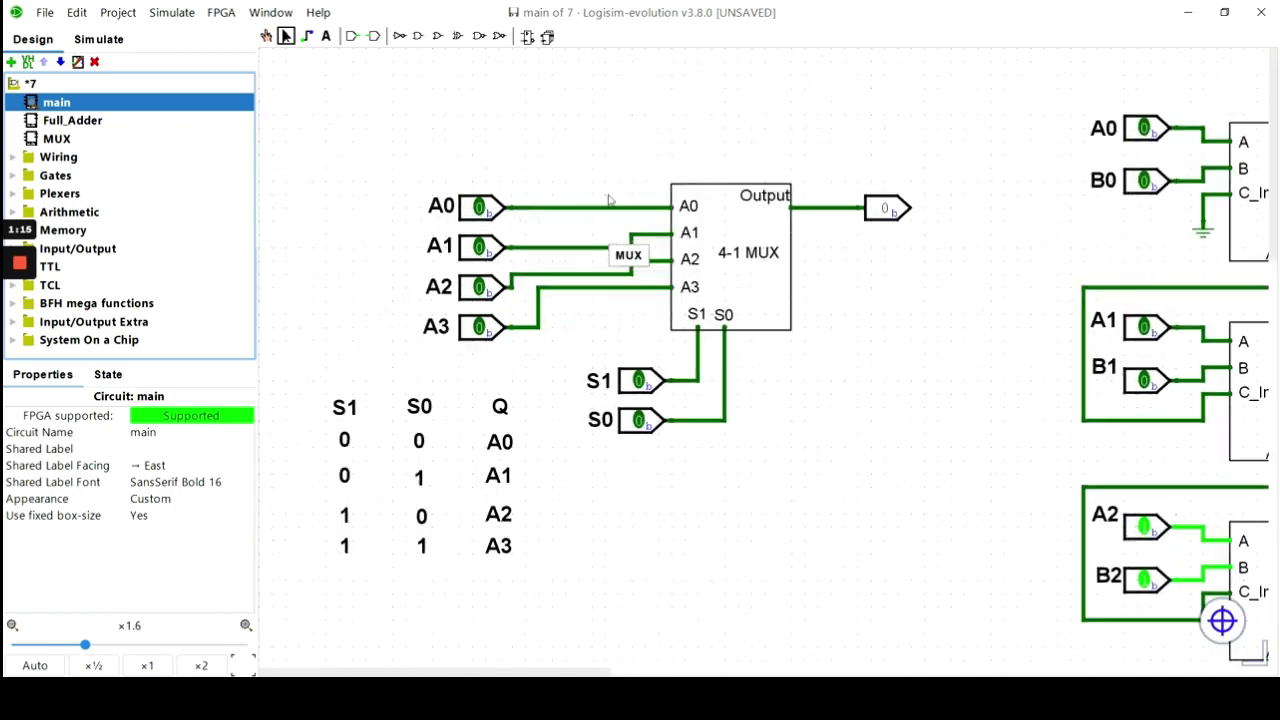
scroll(608, 200, up, 1)
scroll(608, 200, down, 4)
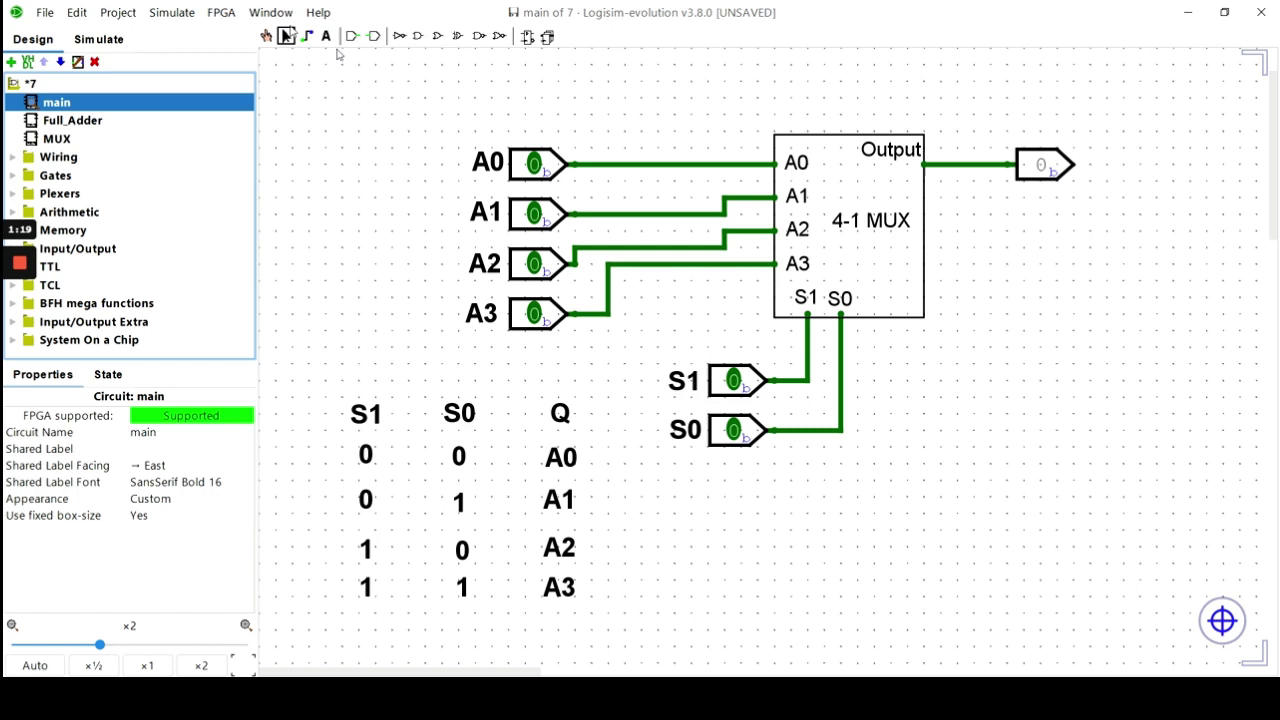
click(265, 37)
With S1=0 and S0=0, toggle A0–A3 to 1 and back, confirming only A0 reaches the output
click(534, 170)
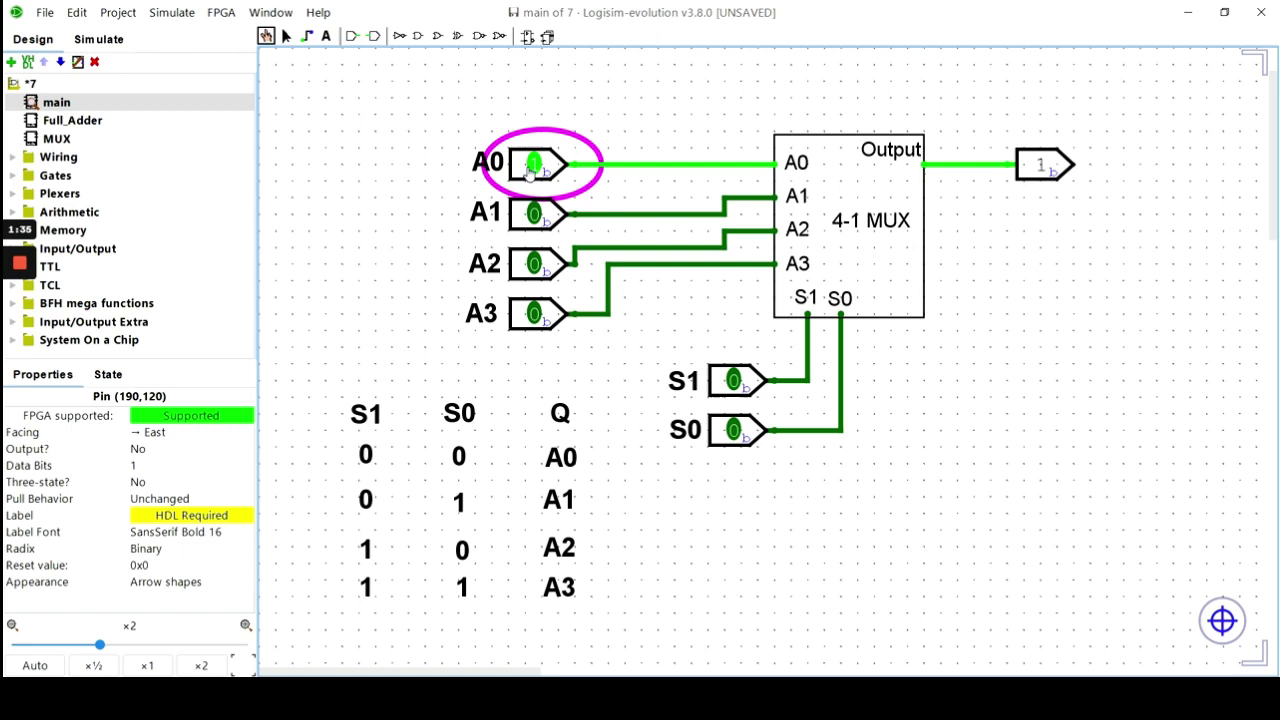
click(530, 170)
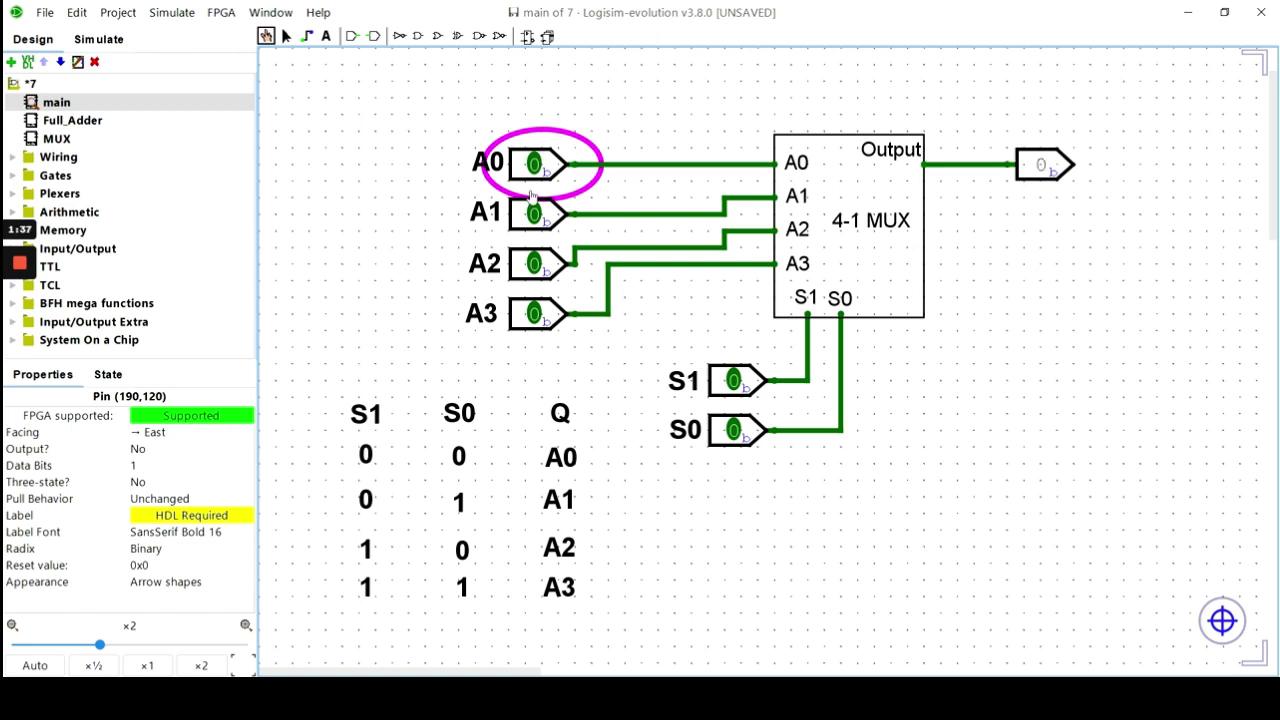
click(537, 216)
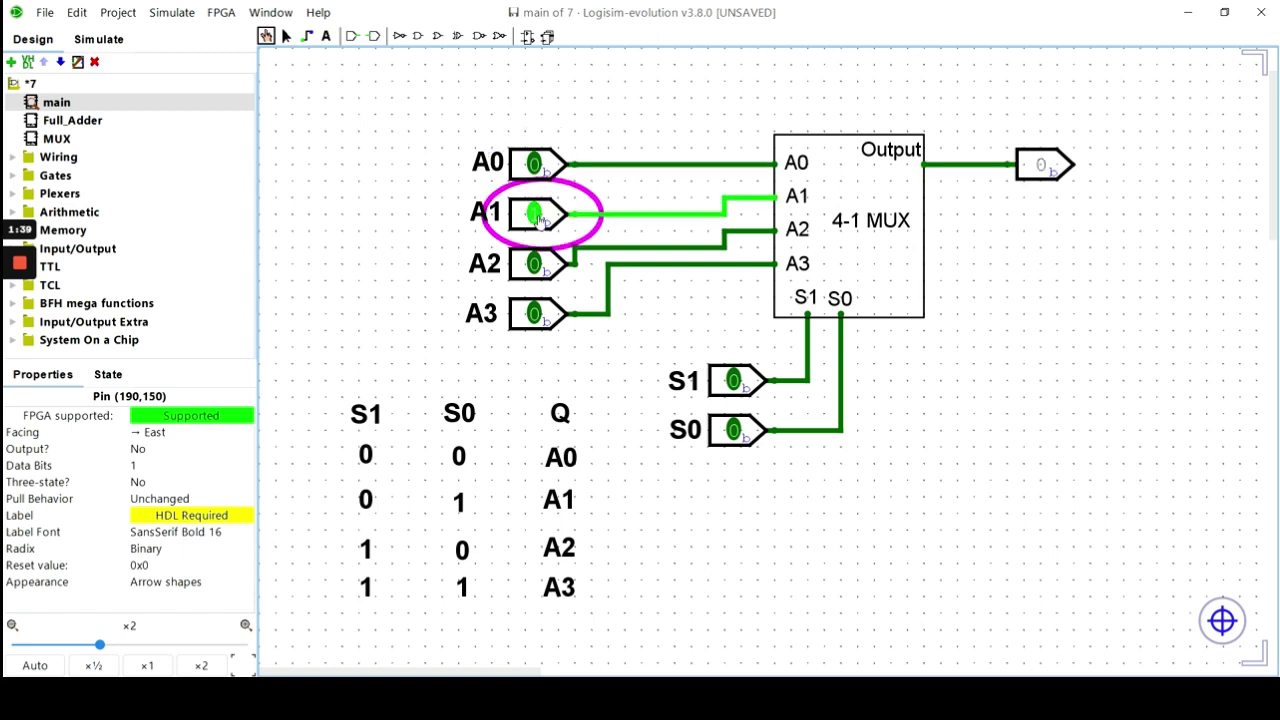
click(537, 218)
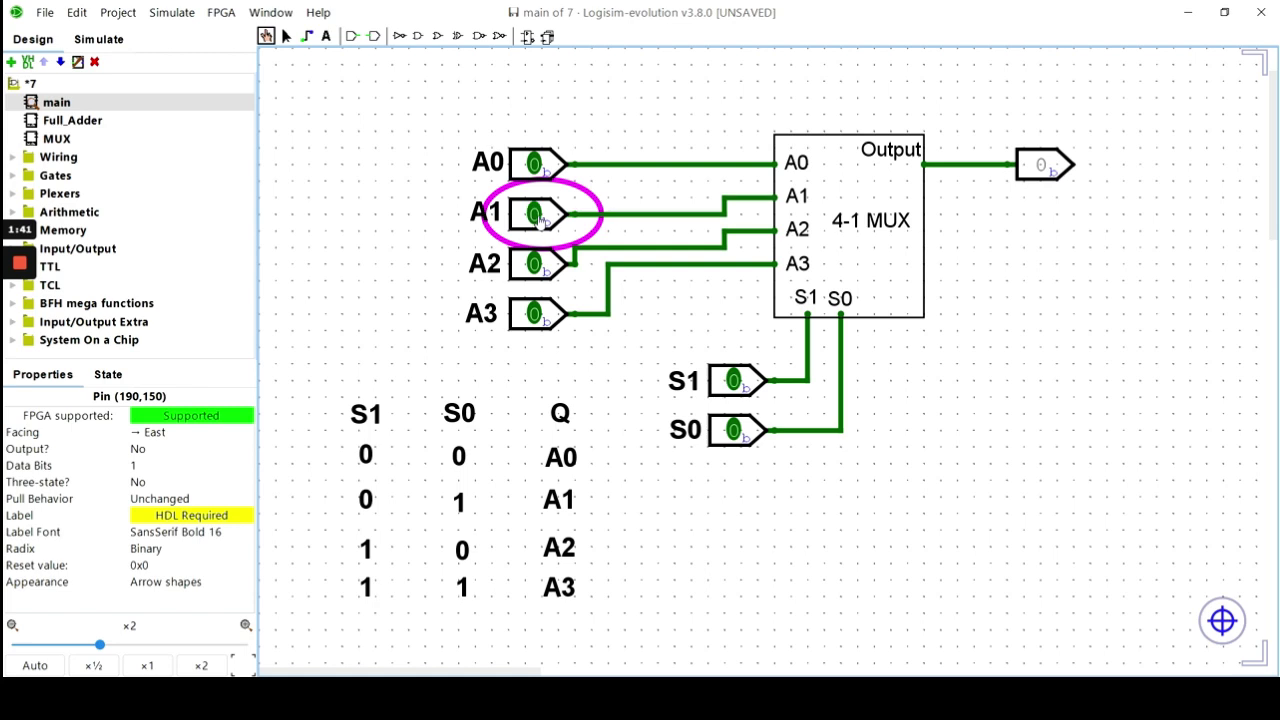
click(531, 264)
click(531, 265)
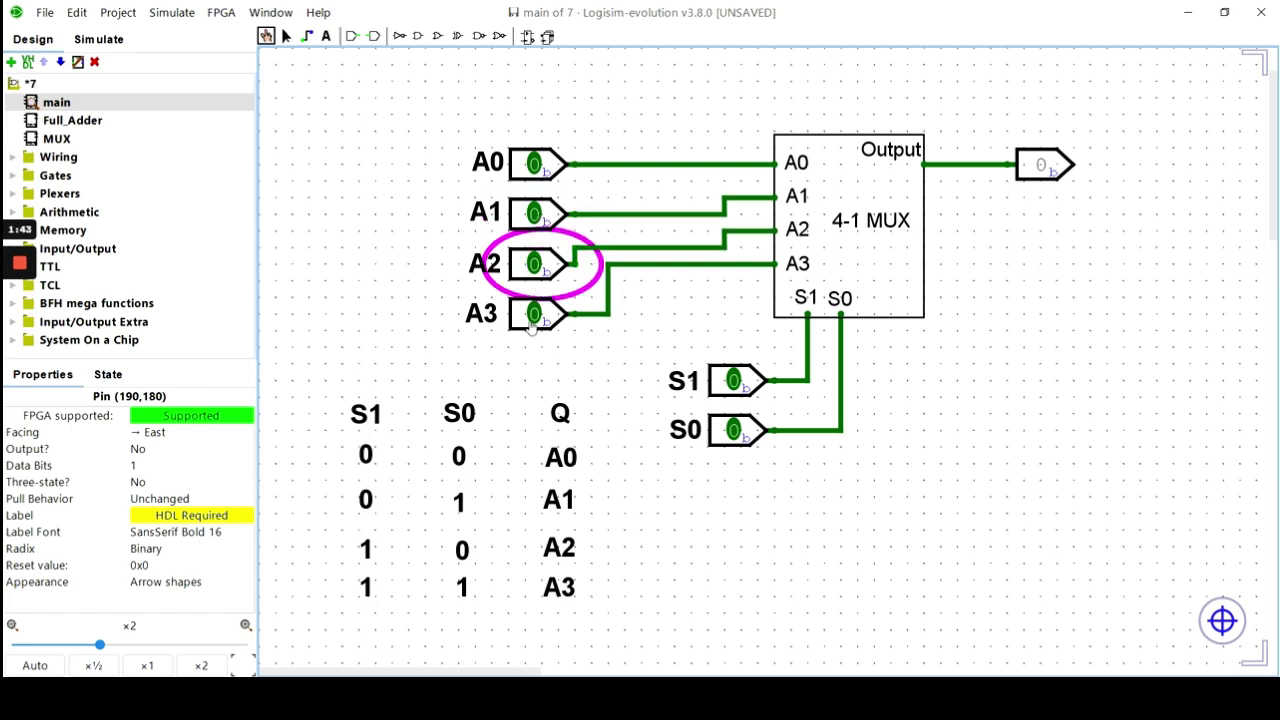
click(532, 320)
click(533, 318)
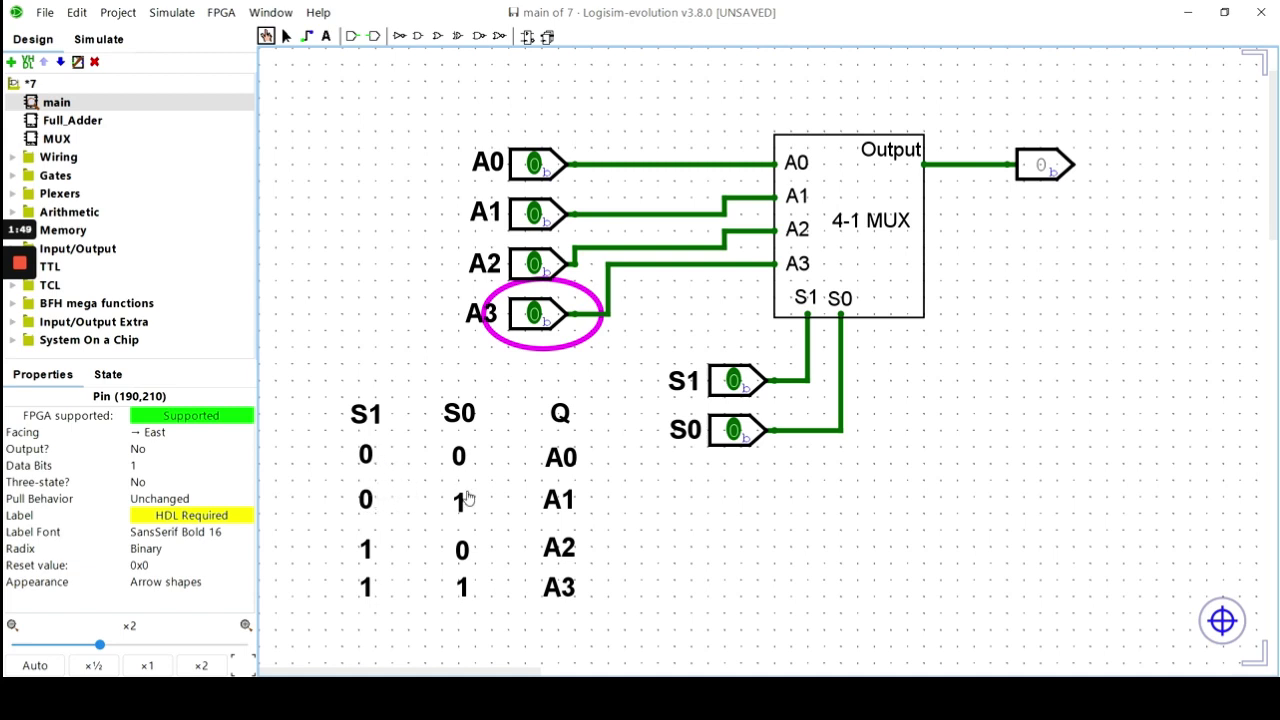
Set S0 to 1 and toggle A0–A3, confirming A1 drives the MUX output
click(733, 432)
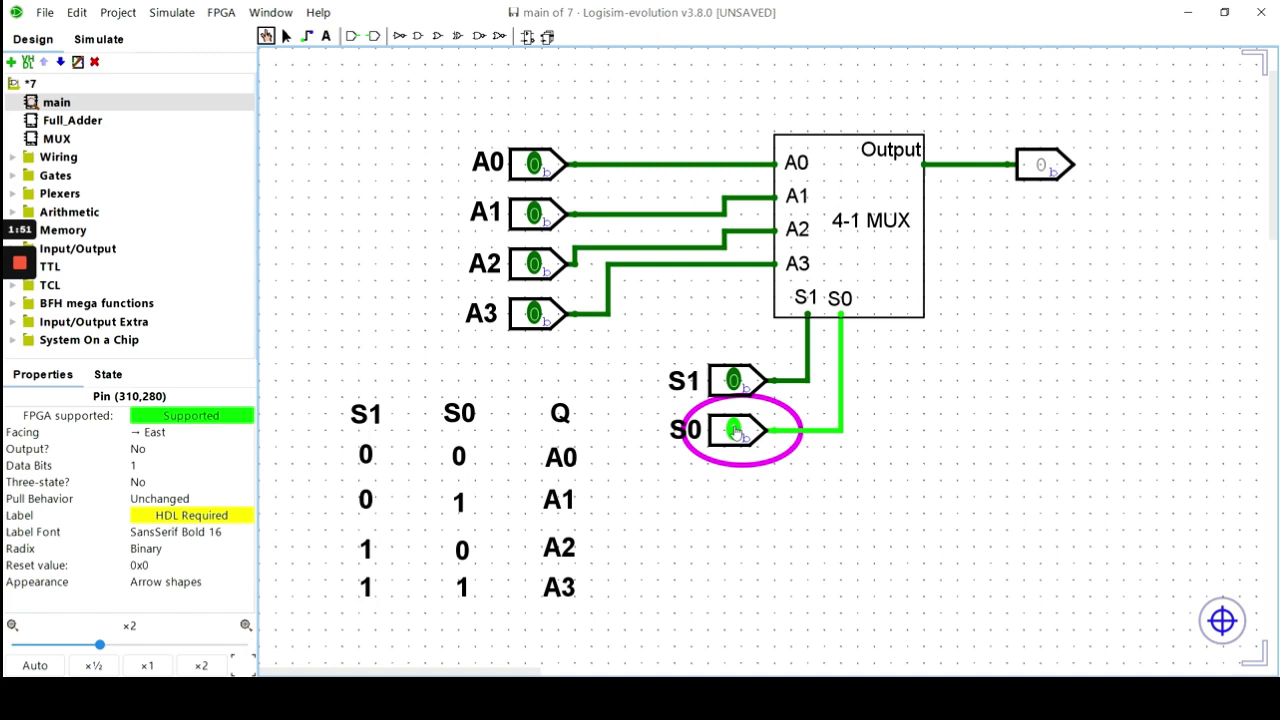
click(534, 162)
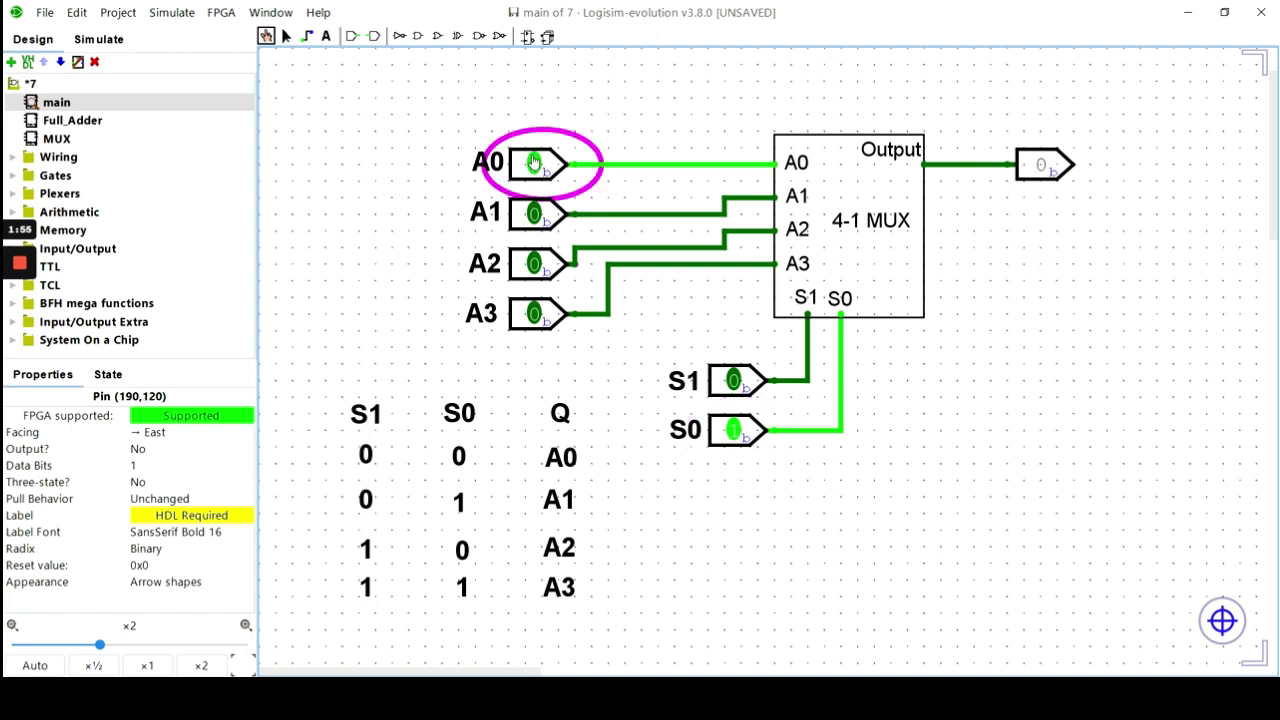
click(541, 170)
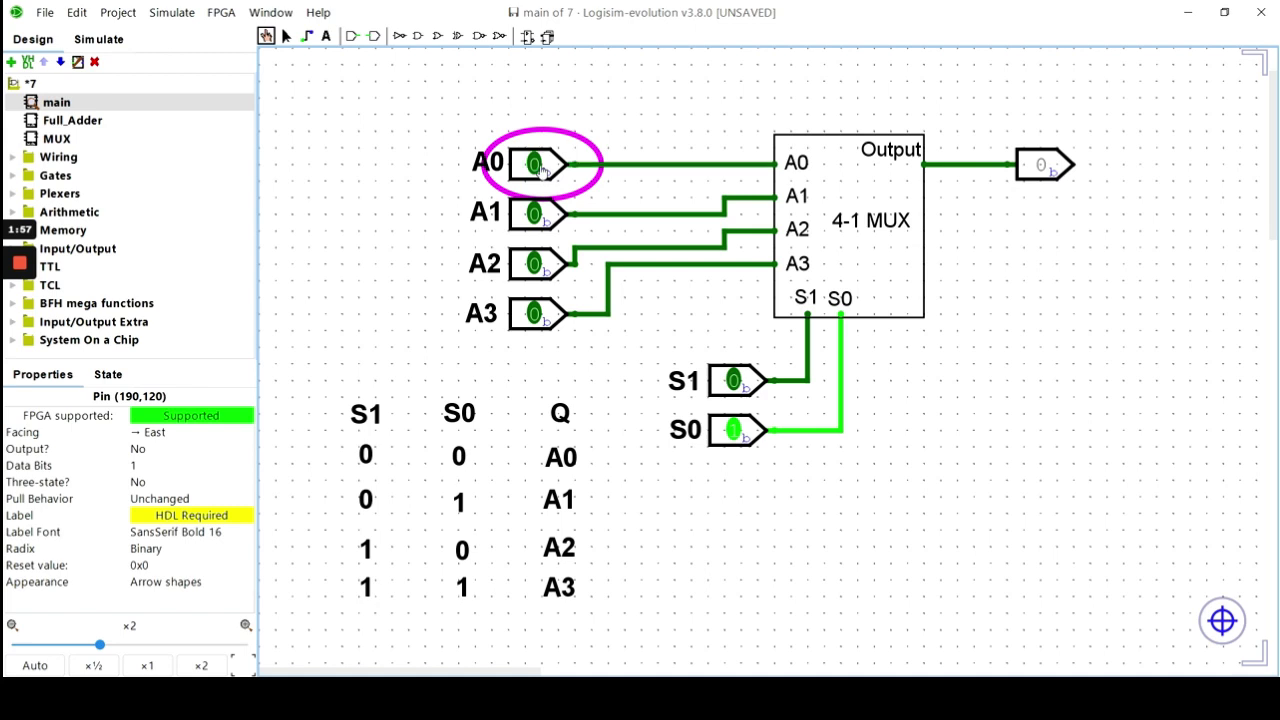
click(547, 225)
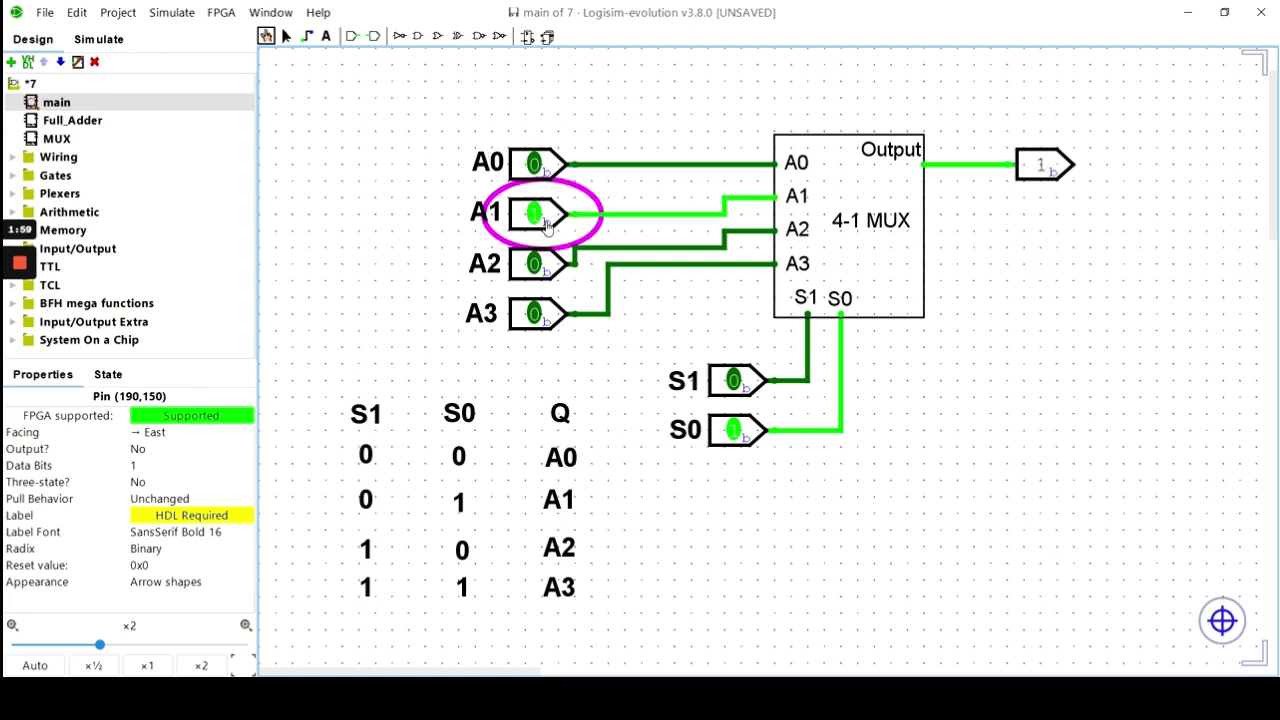
click(547, 225)
click(538, 268)
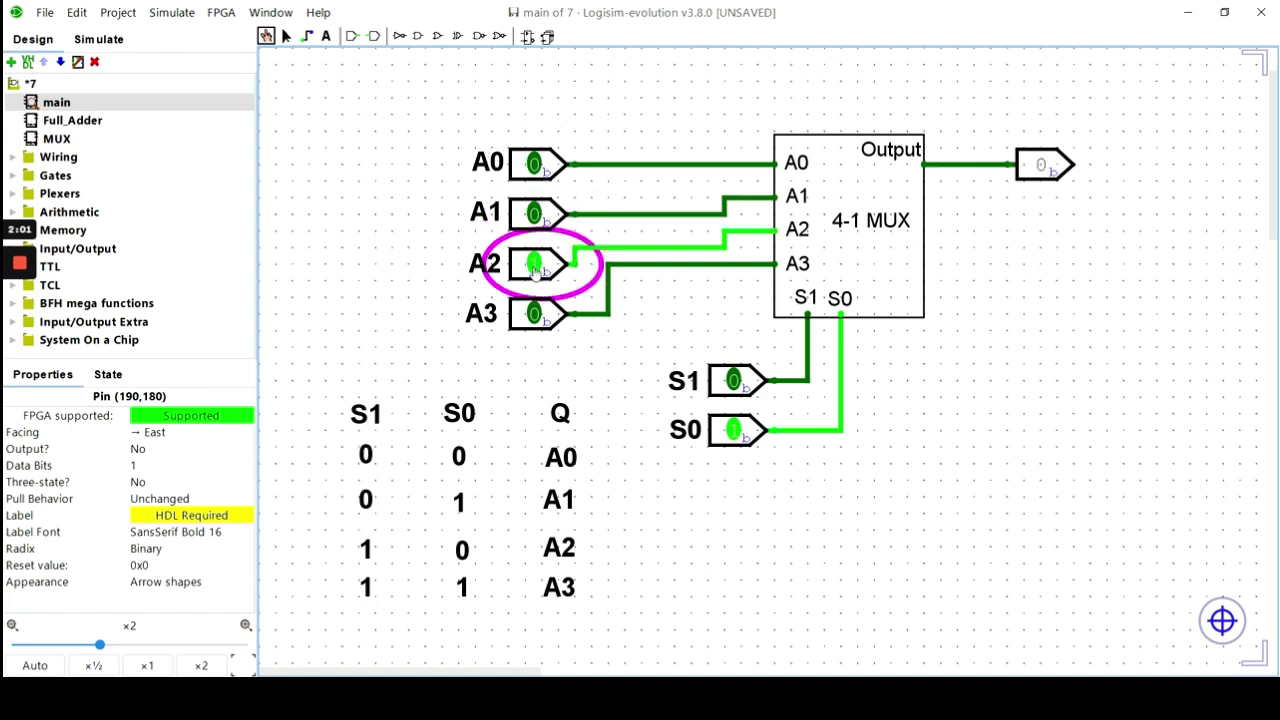
click(536, 268)
click(535, 318)
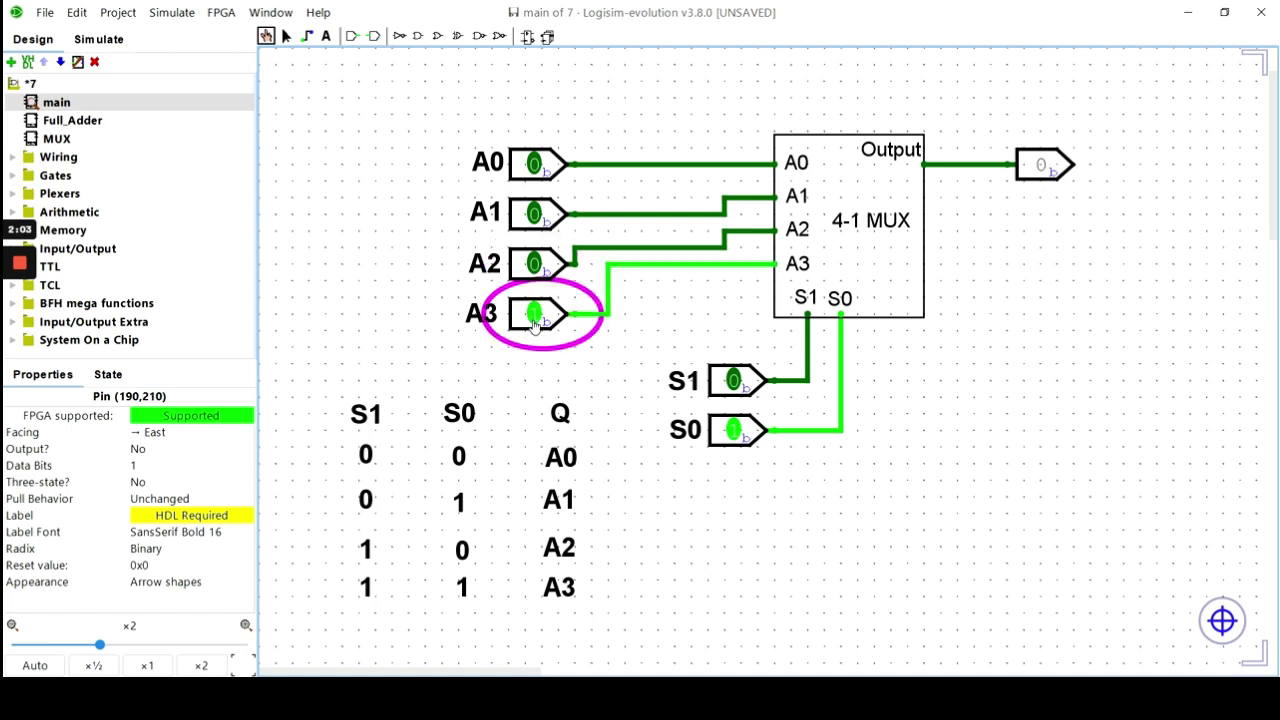
click(535, 318)
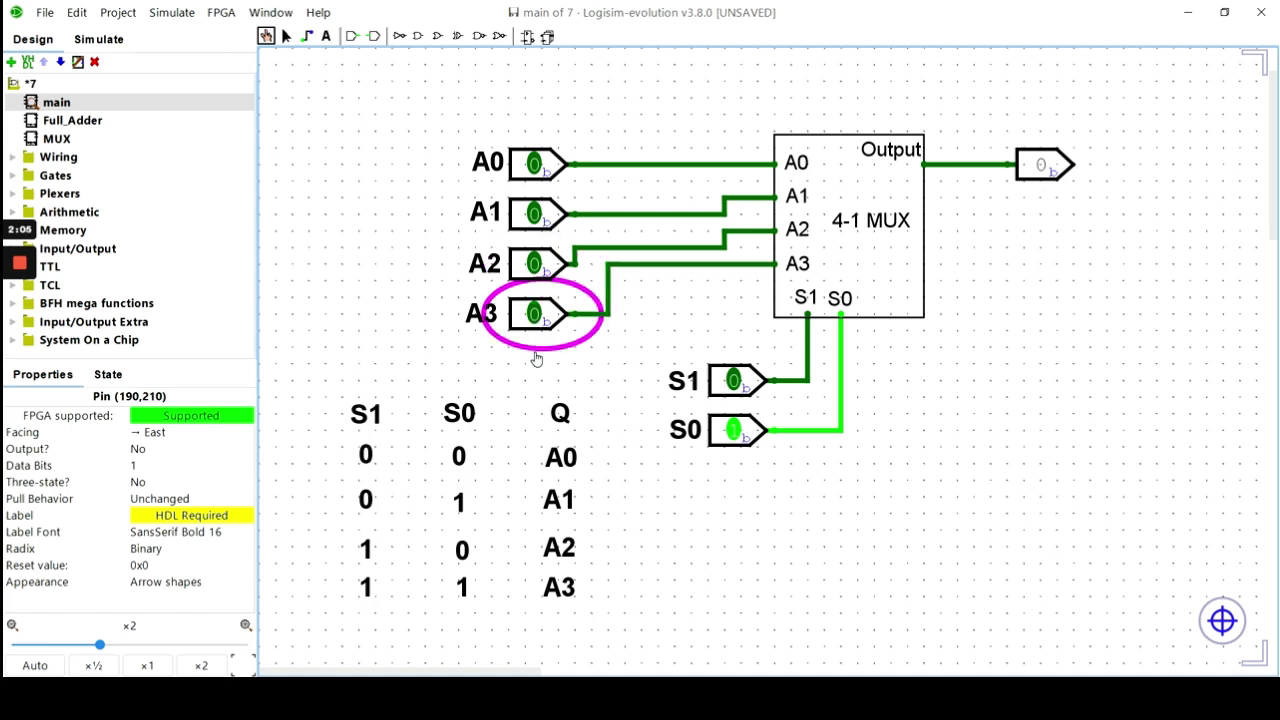
Set S0 to 0 and S1 to 1, then toggle A0–A3, confirming A2 drives the output
click(731, 428)
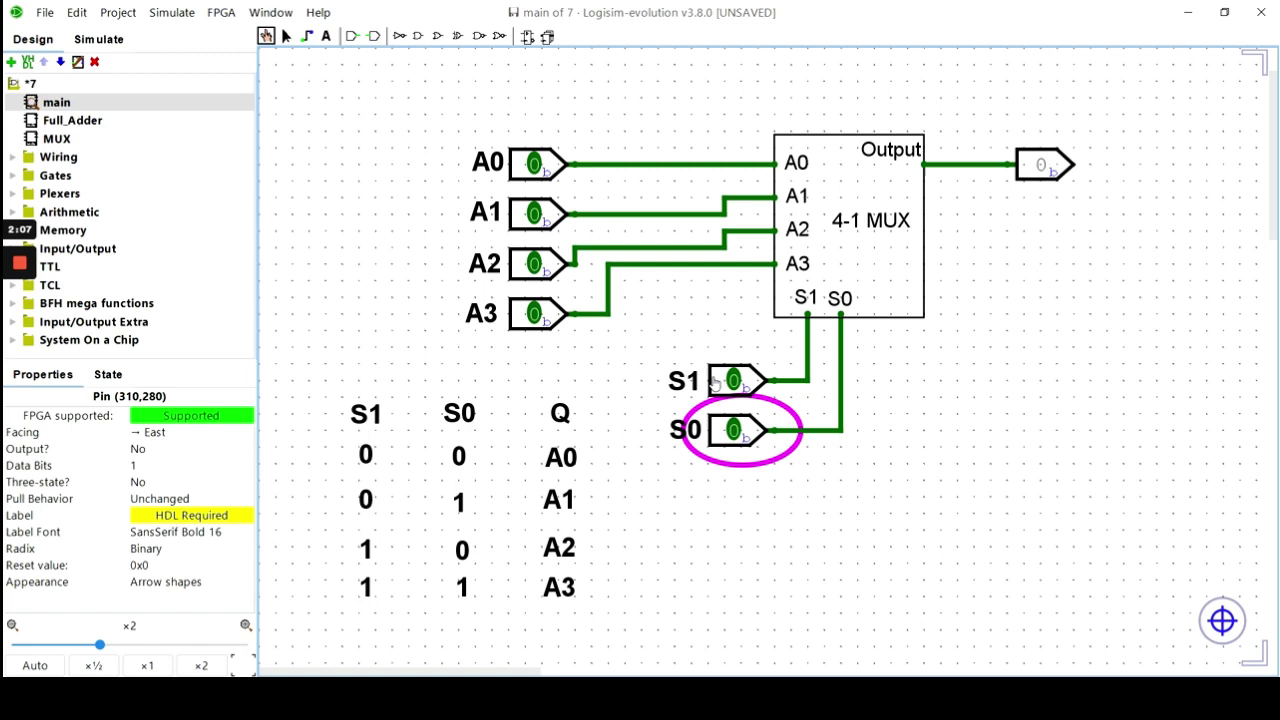
click(718, 382)
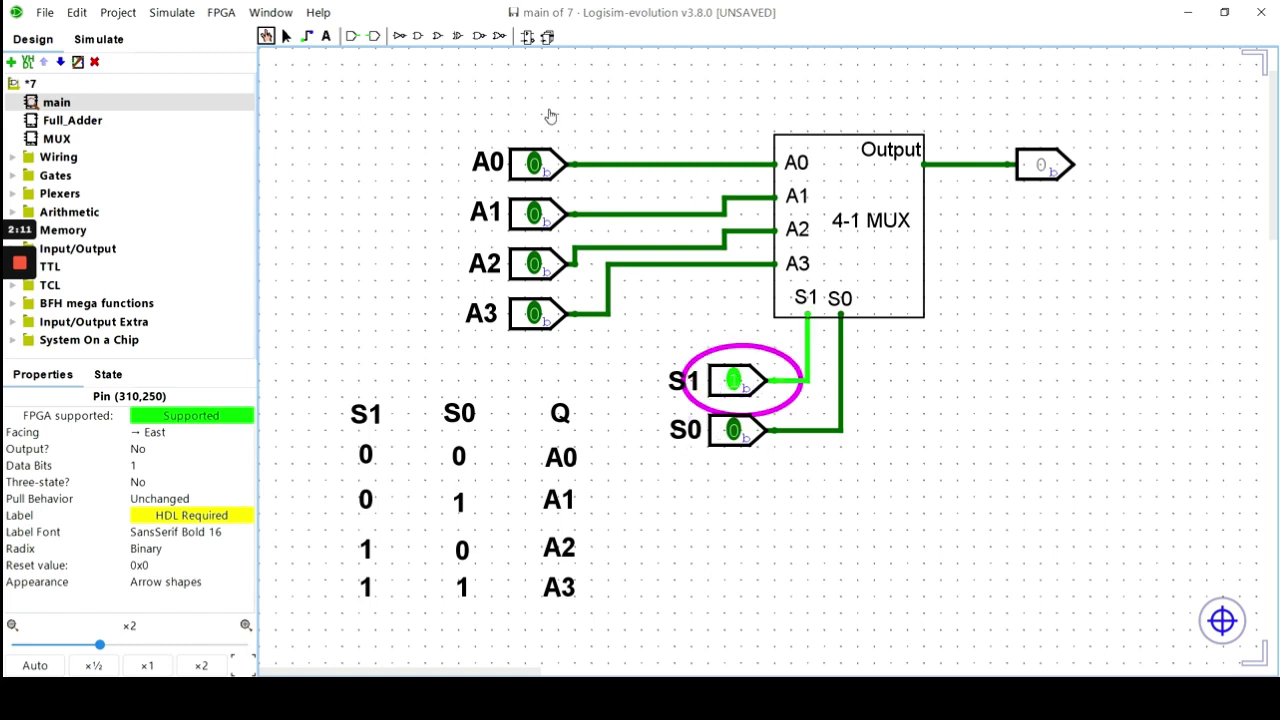
click(532, 168)
click(535, 168)
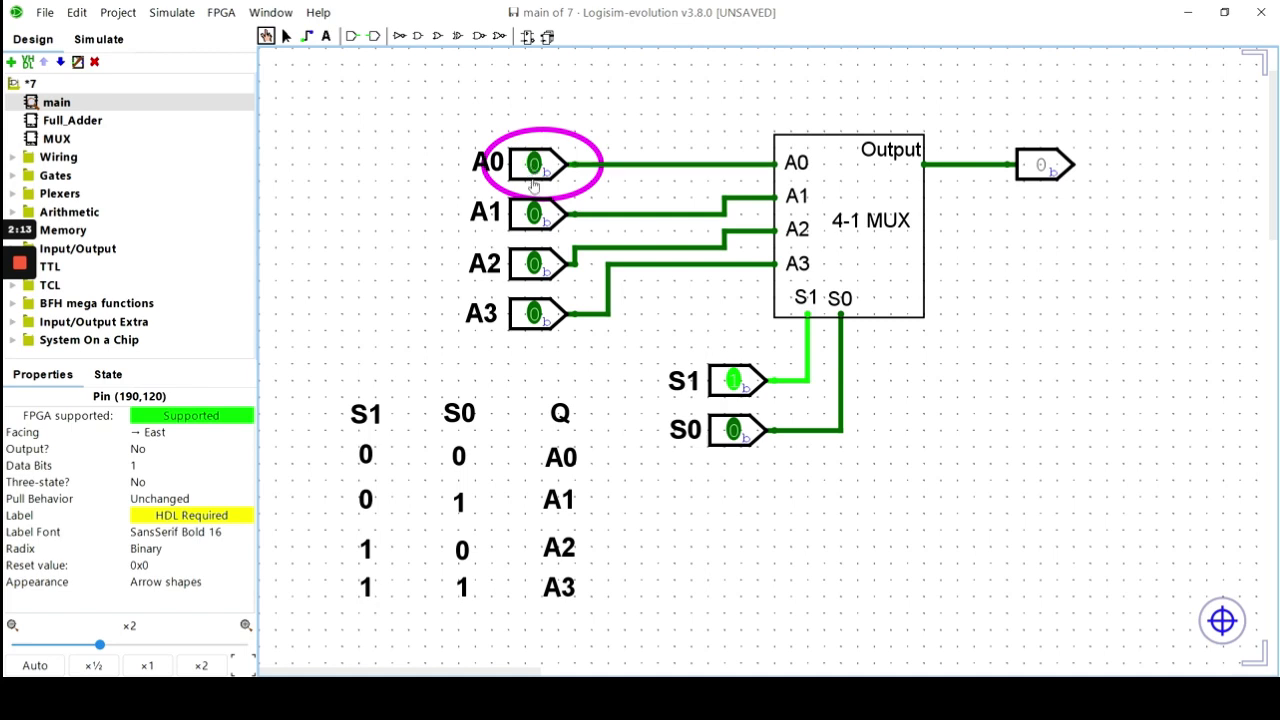
click(533, 214)
click(533, 214)
click(533, 264)
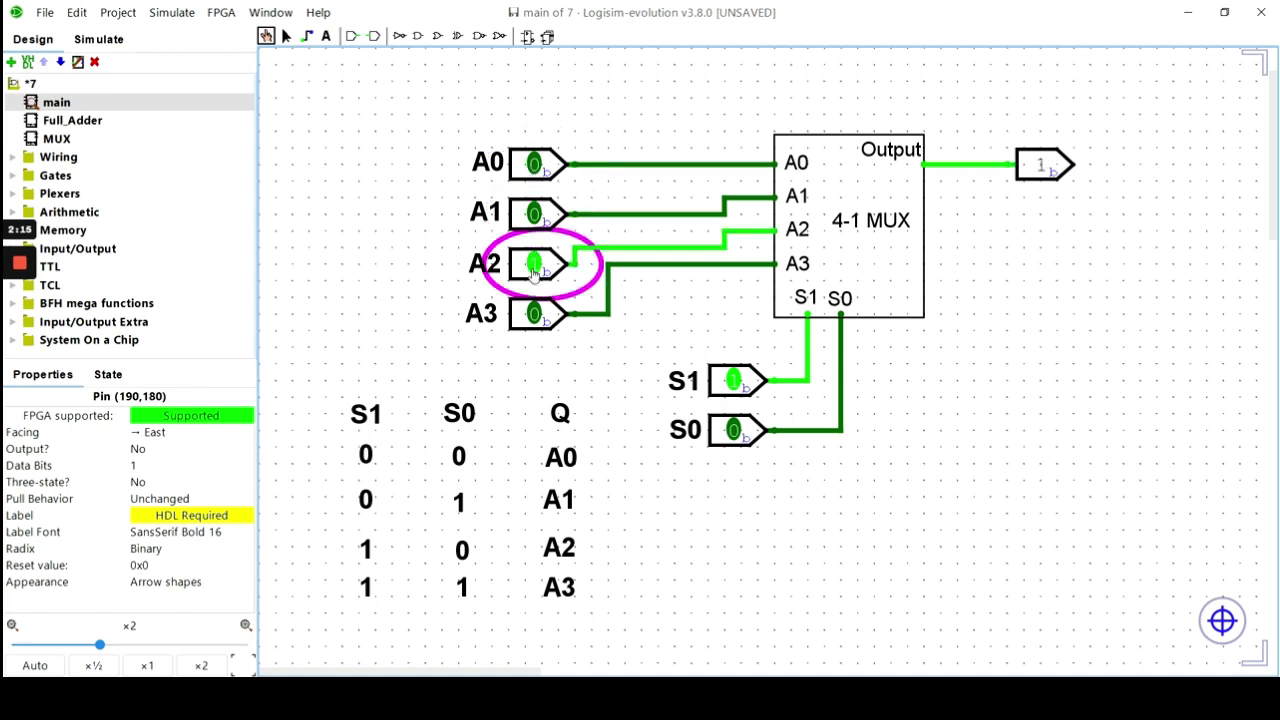
click(533, 264)
click(533, 314)
click(532, 320)
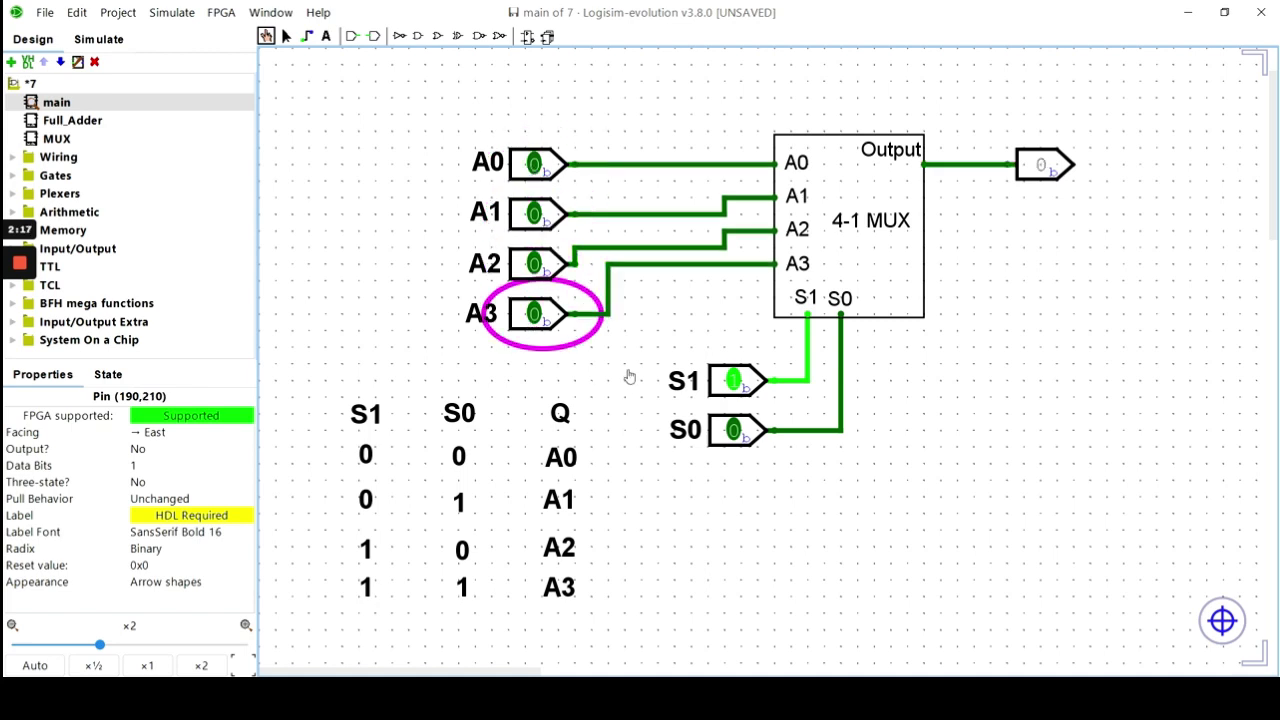
Set S0 to 1 with S1 at 1 and toggle A0–A3, confirming A3 drives the output
click(733, 430)
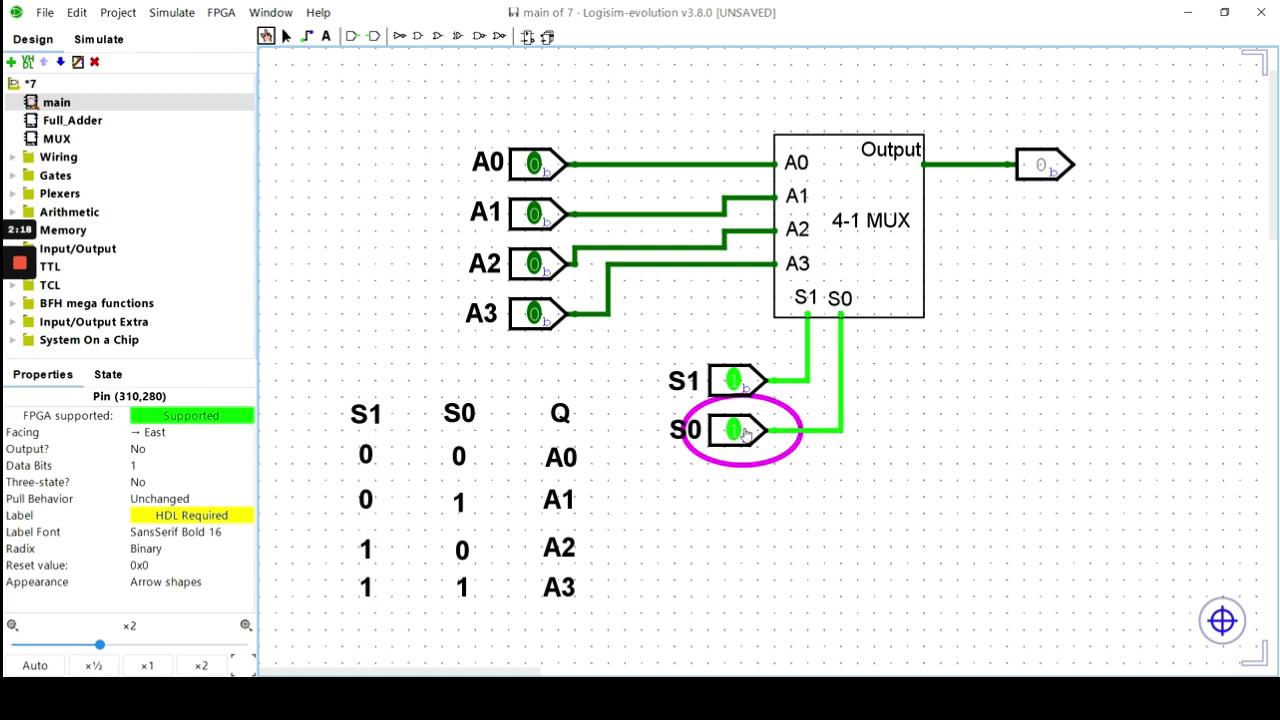
click(531, 165)
click(531, 165)
click(533, 214)
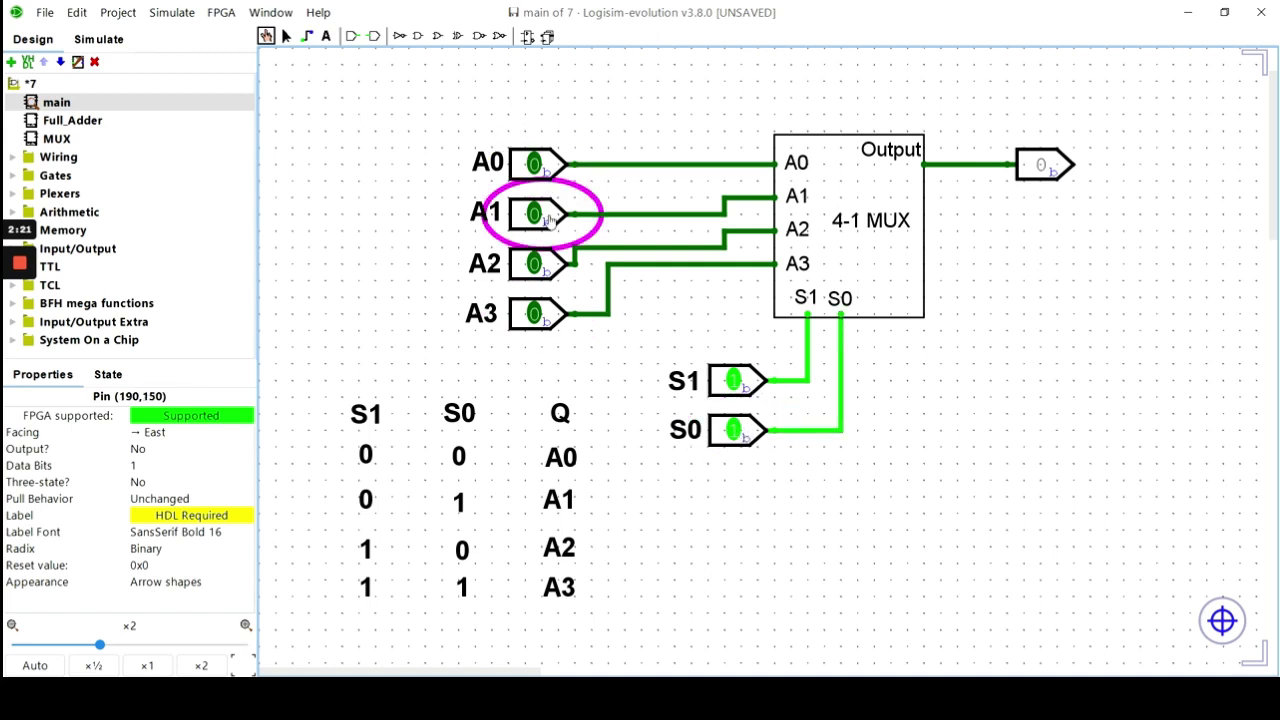
click(533, 214)
click(540, 265)
click(540, 265)
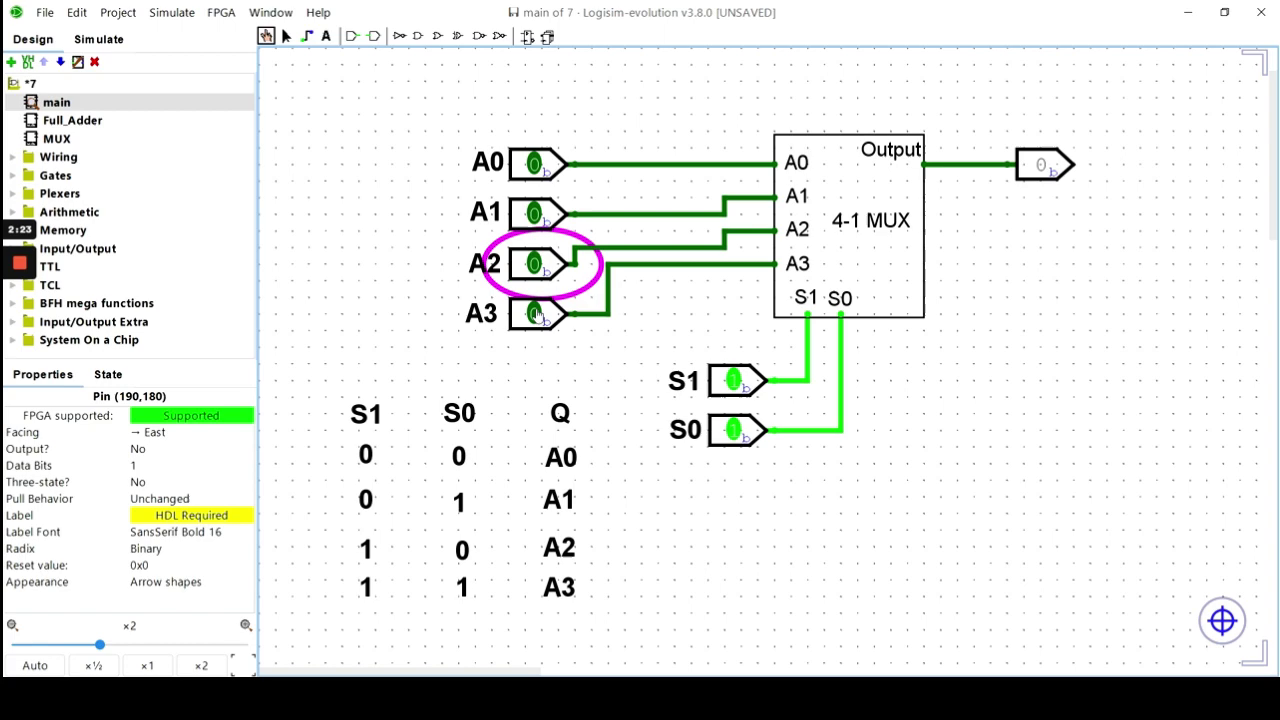
click(537, 318)
click(537, 318)
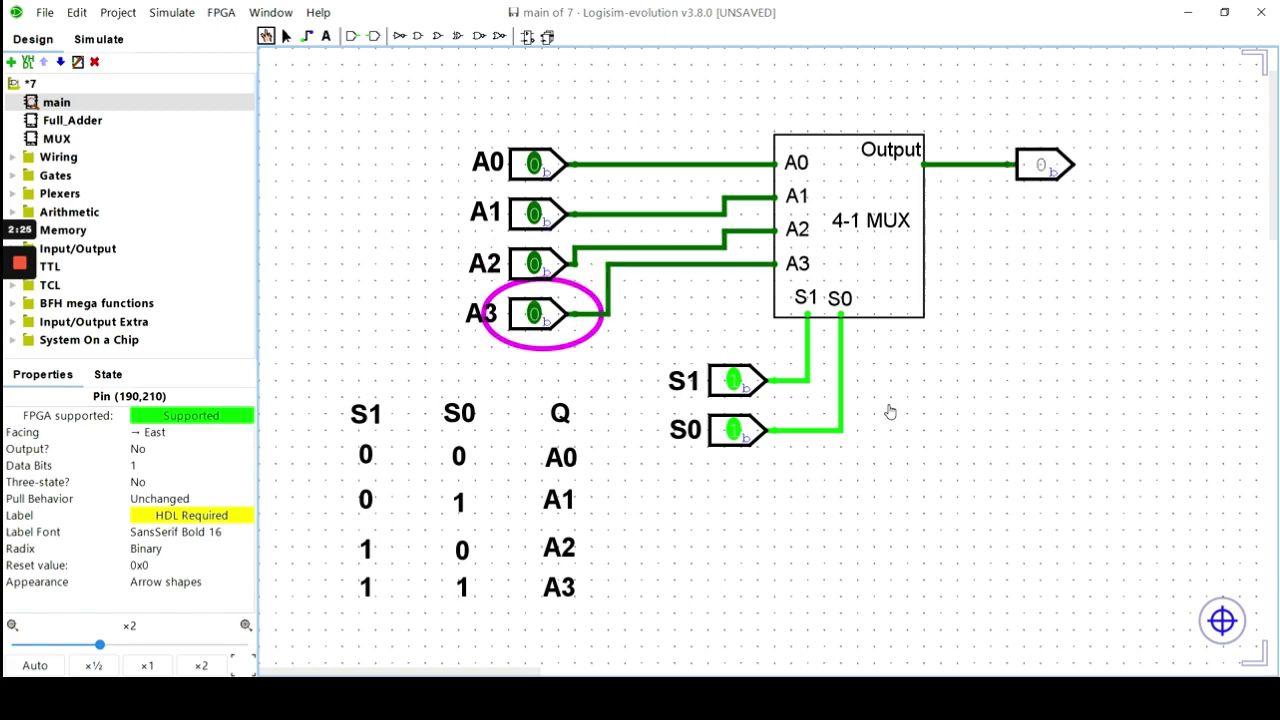
Zoom out and poke the adder's A2 and B2 inputs back to 0
scroll(890, 412, down, 2)
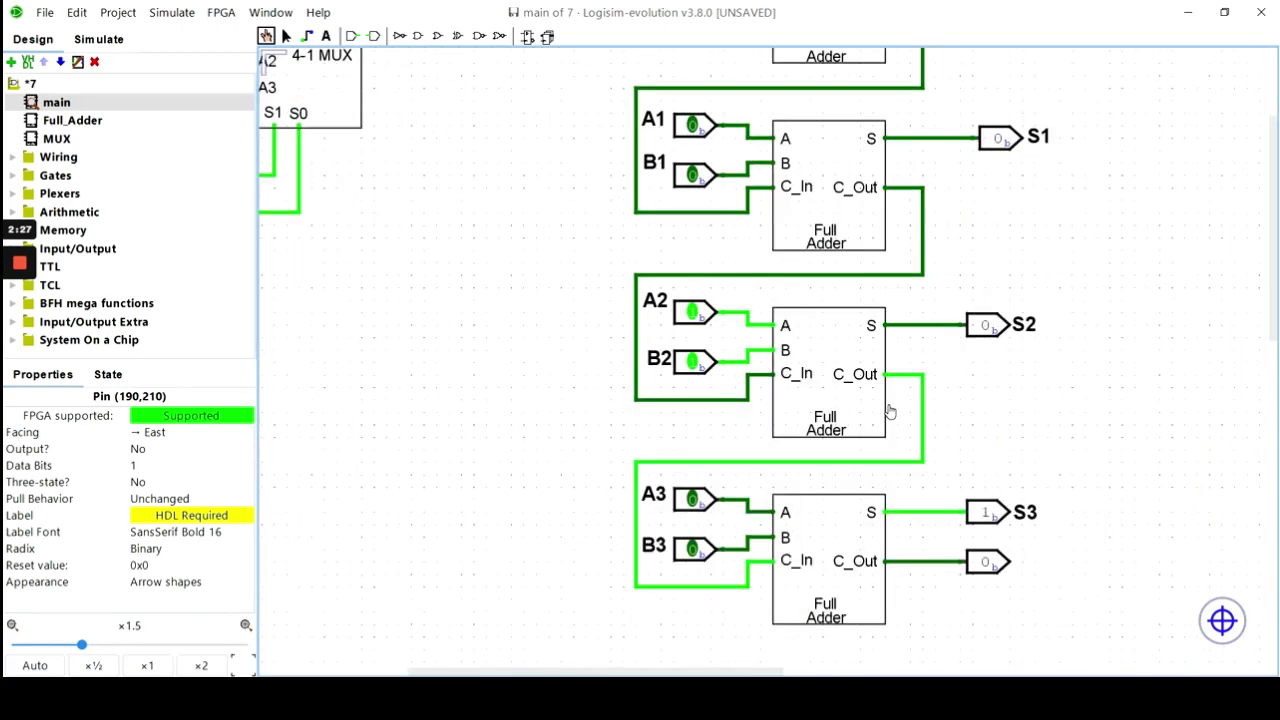
click(286, 36)
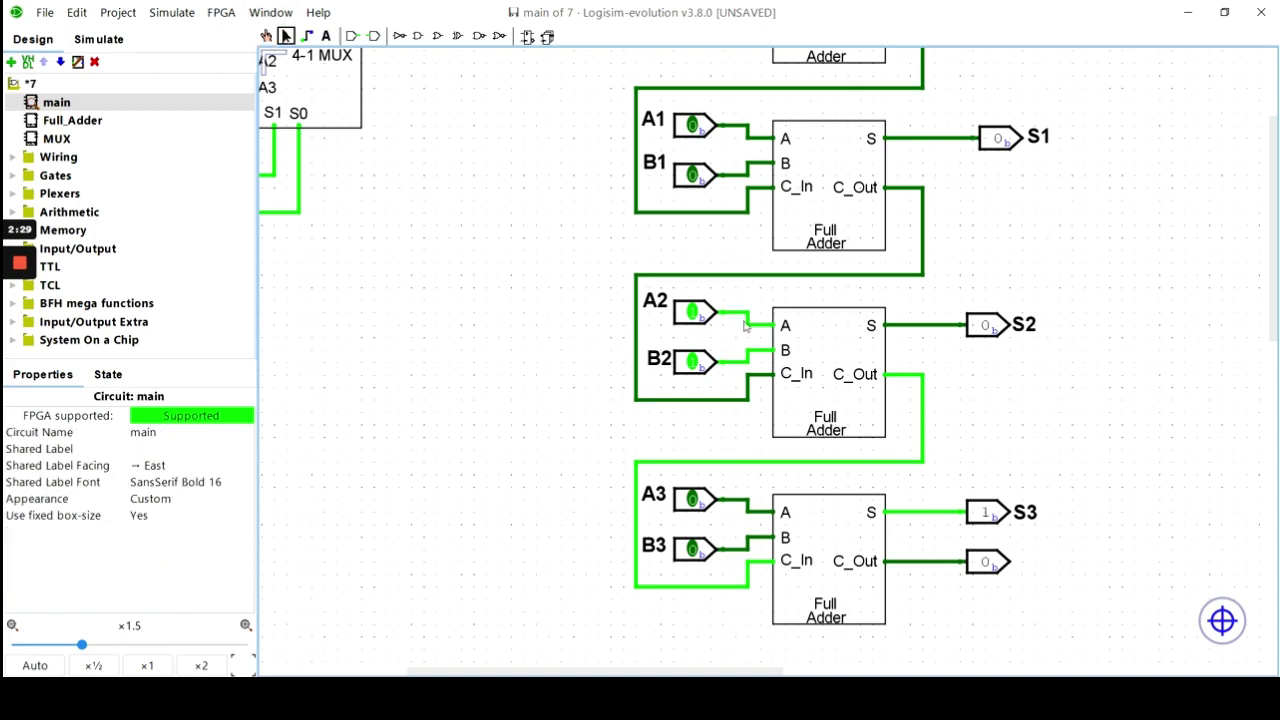
scroll(748, 330, up, 3)
scroll(748, 330, down, 3)
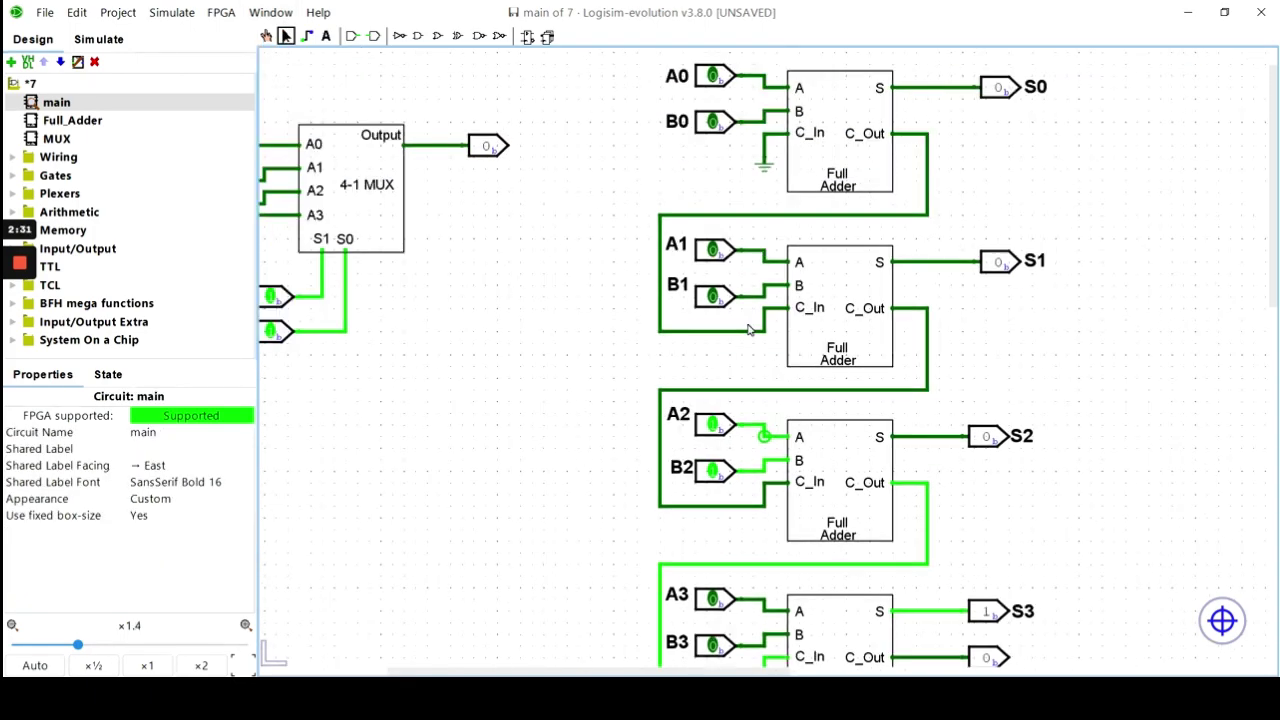
click(266, 36)
click(637, 406)
click(637, 446)
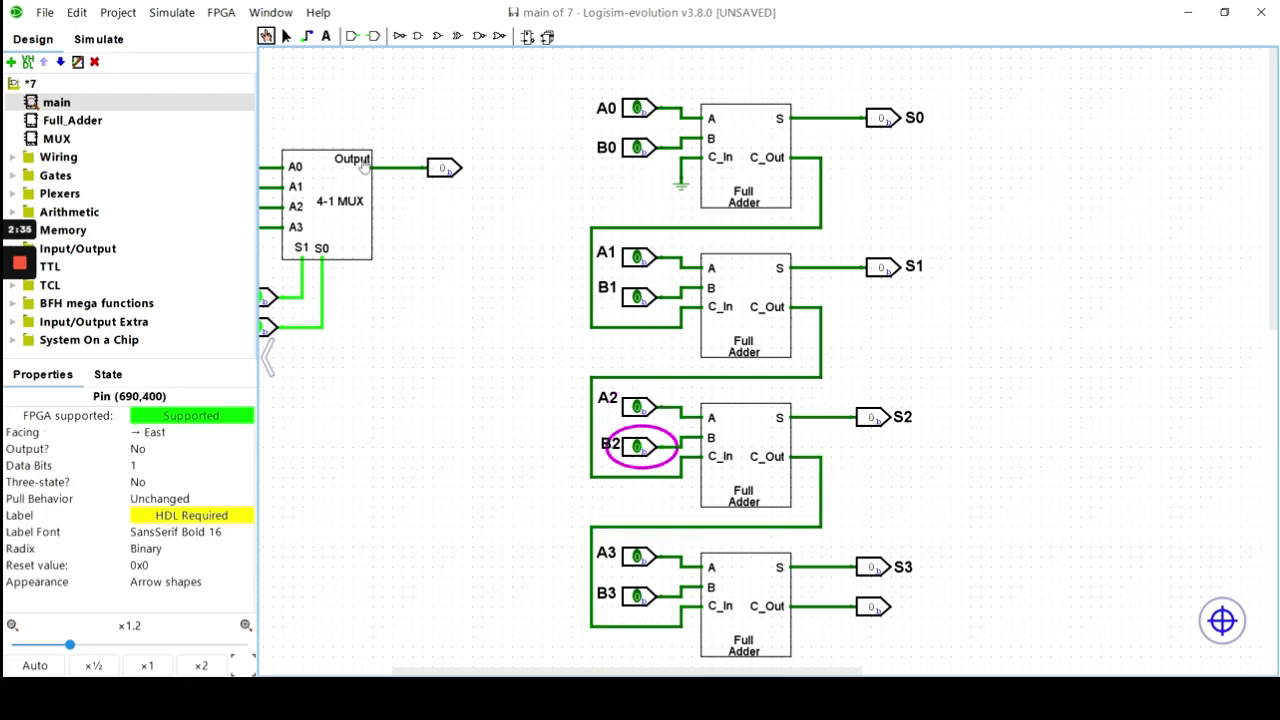
click(286, 36)
View the Full_Adder subcircuit, then return to main and scroll to the adder chain
double_click(88, 122)
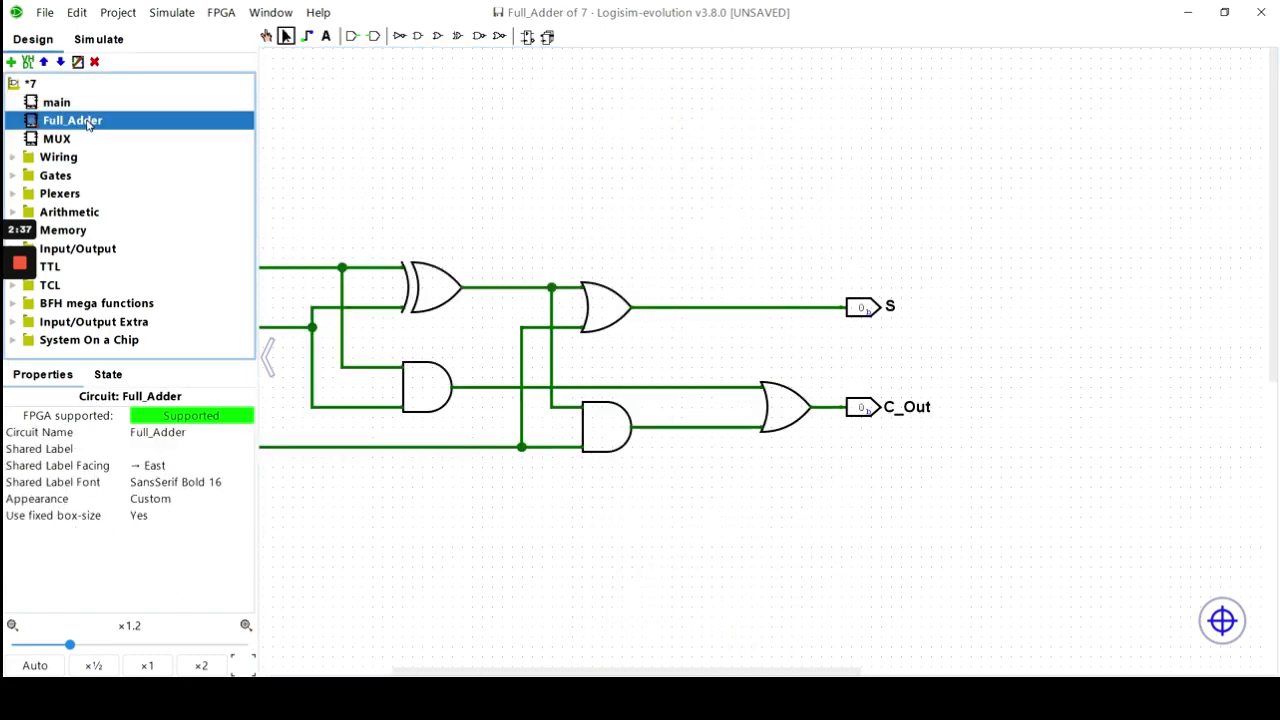
scroll(434, 207, down, 2)
scroll(434, 207, up, 1)
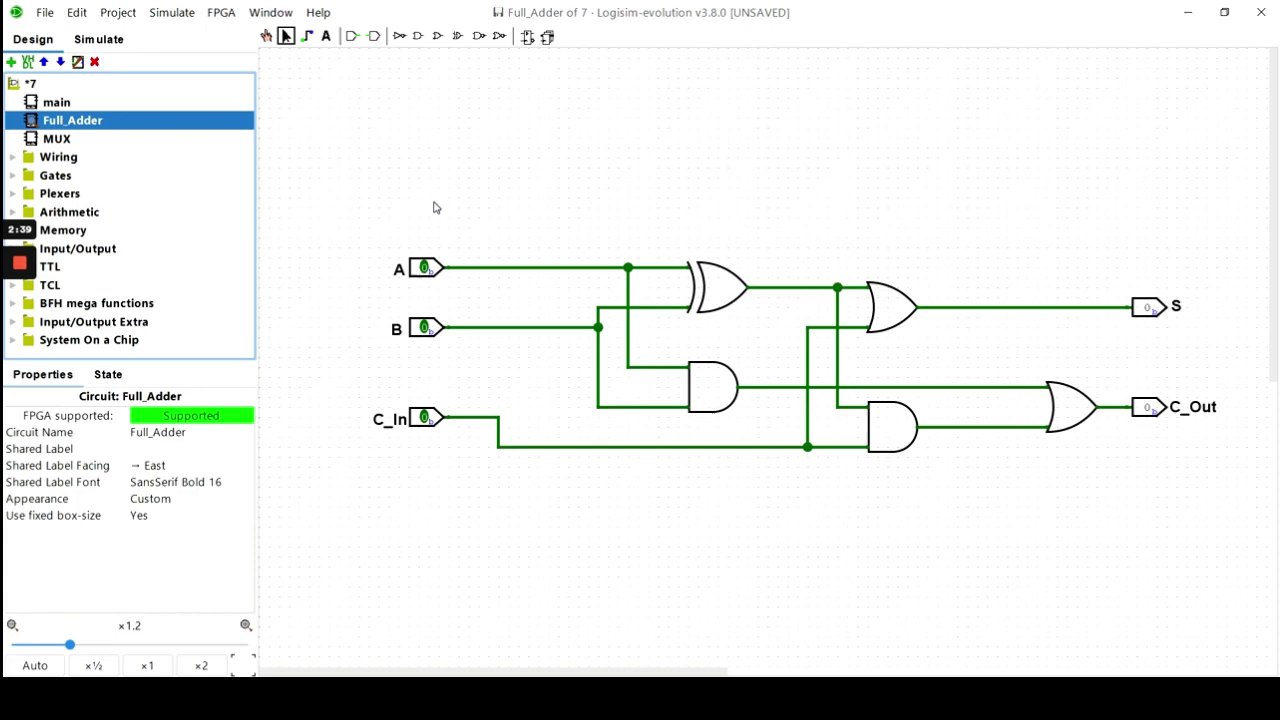
double_click(55, 105)
scroll(603, 278, right, 6)
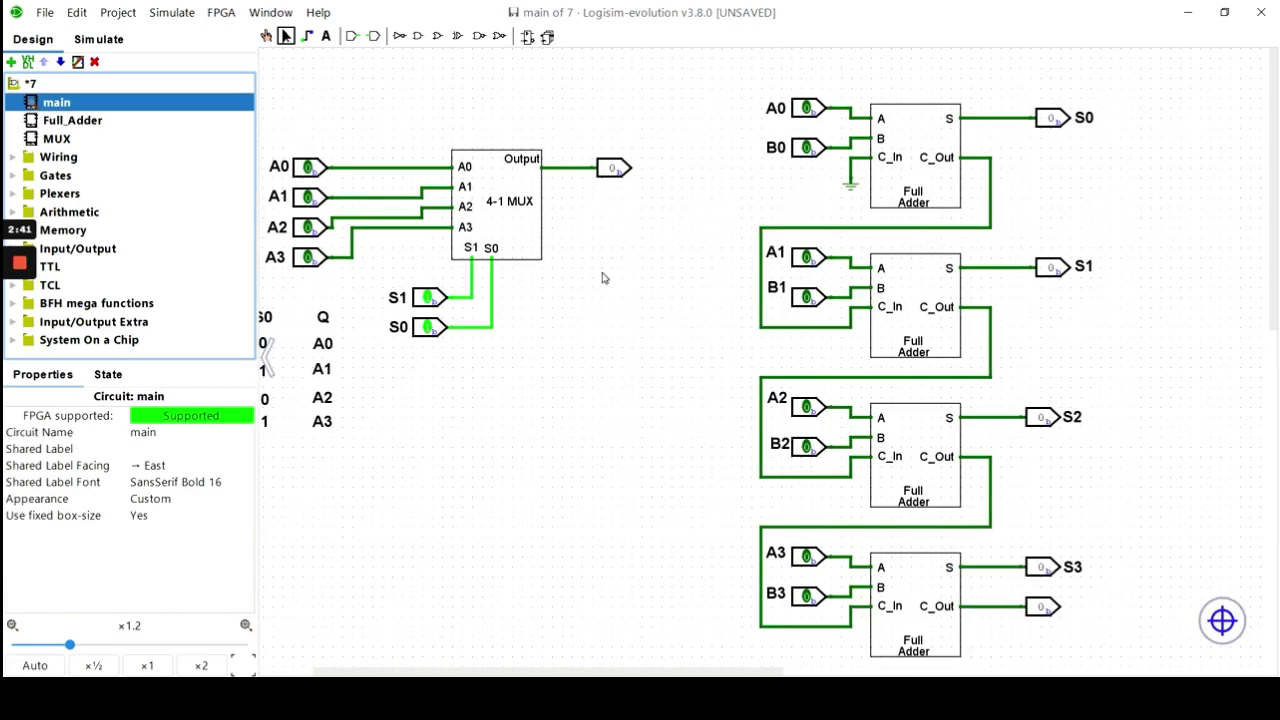
scroll(603, 278, right, 3)
scroll(603, 278, down, 1)
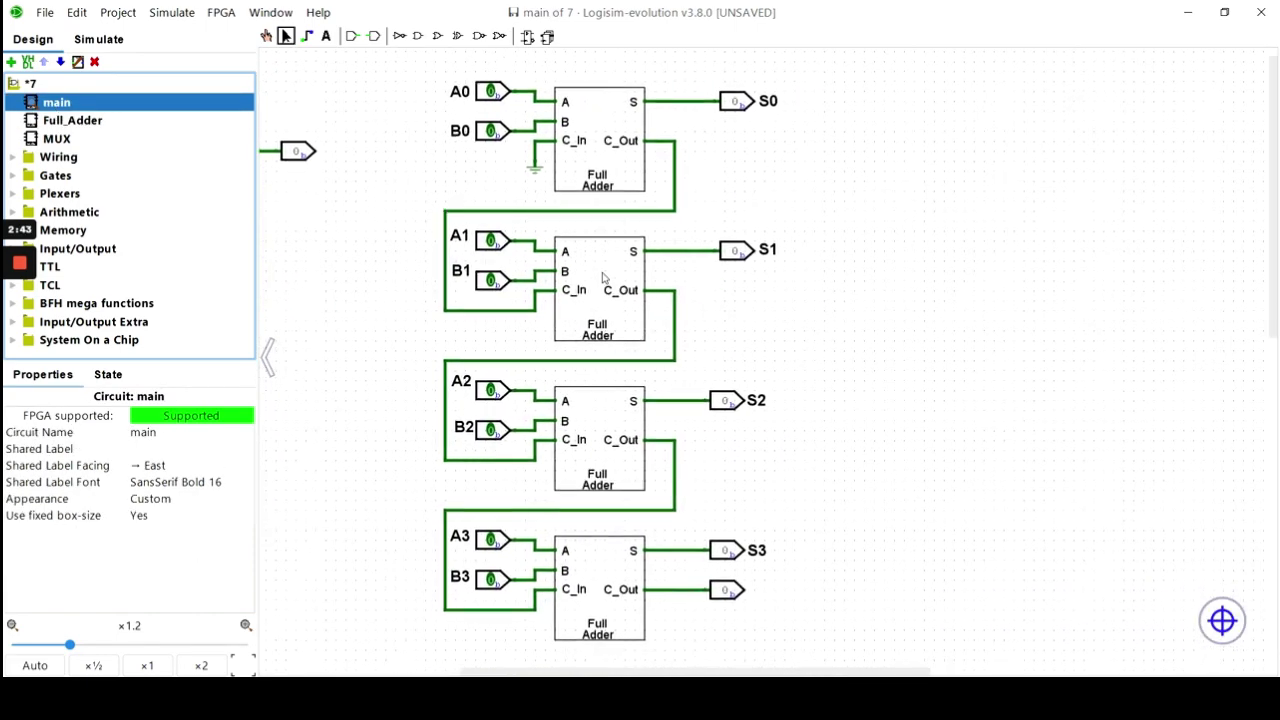
scroll(603, 278, right, 2)
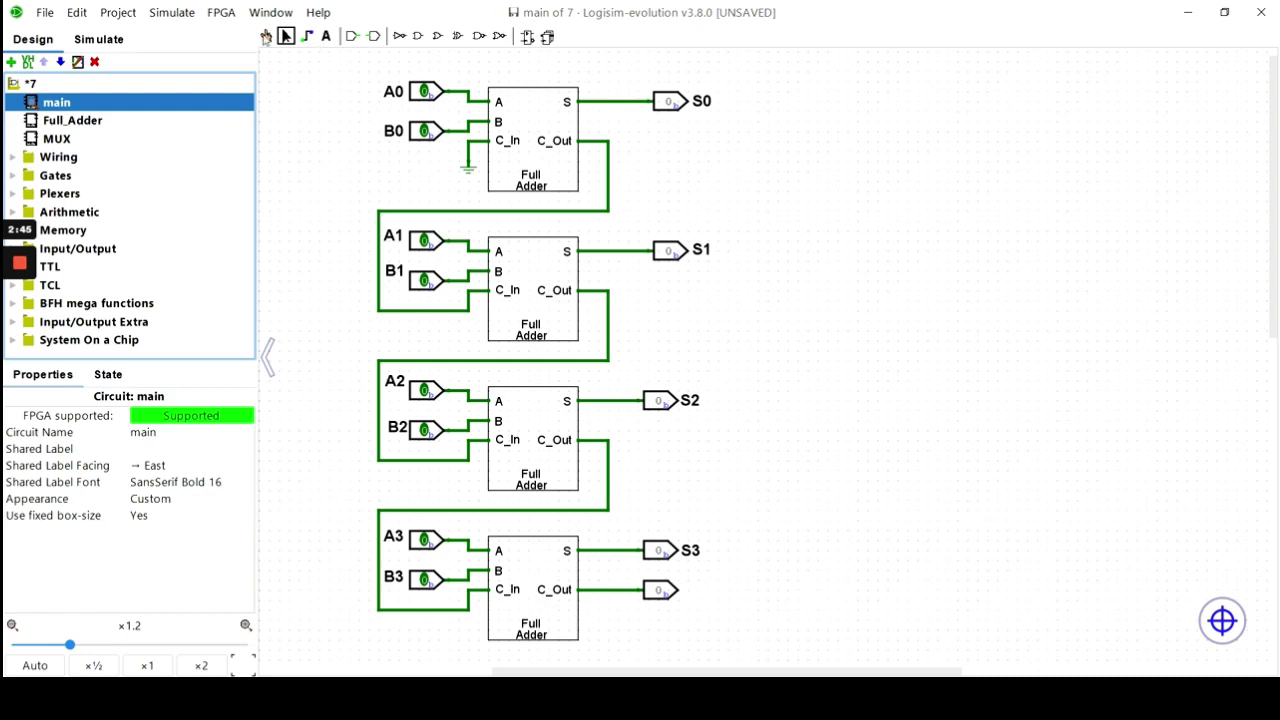
Set A0 and B1 to 1 to check the sums, then reset both to 0
click(266, 37)
click(426, 92)
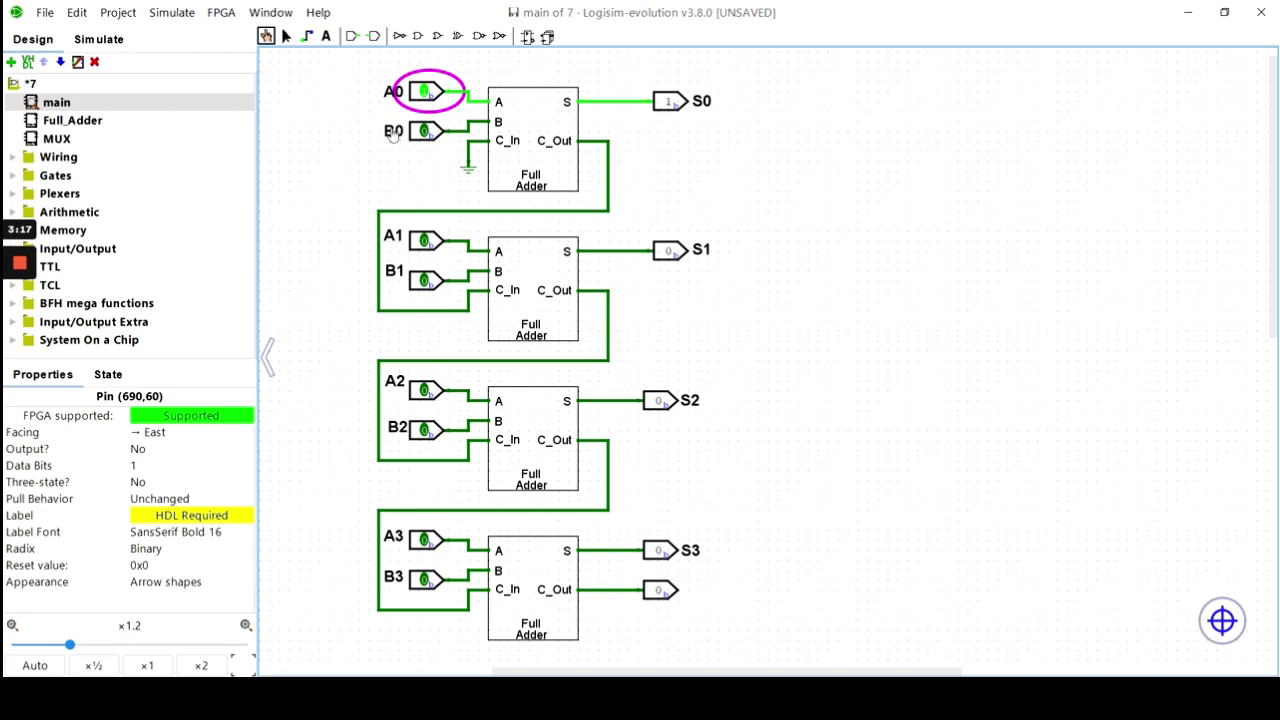
click(431, 281)
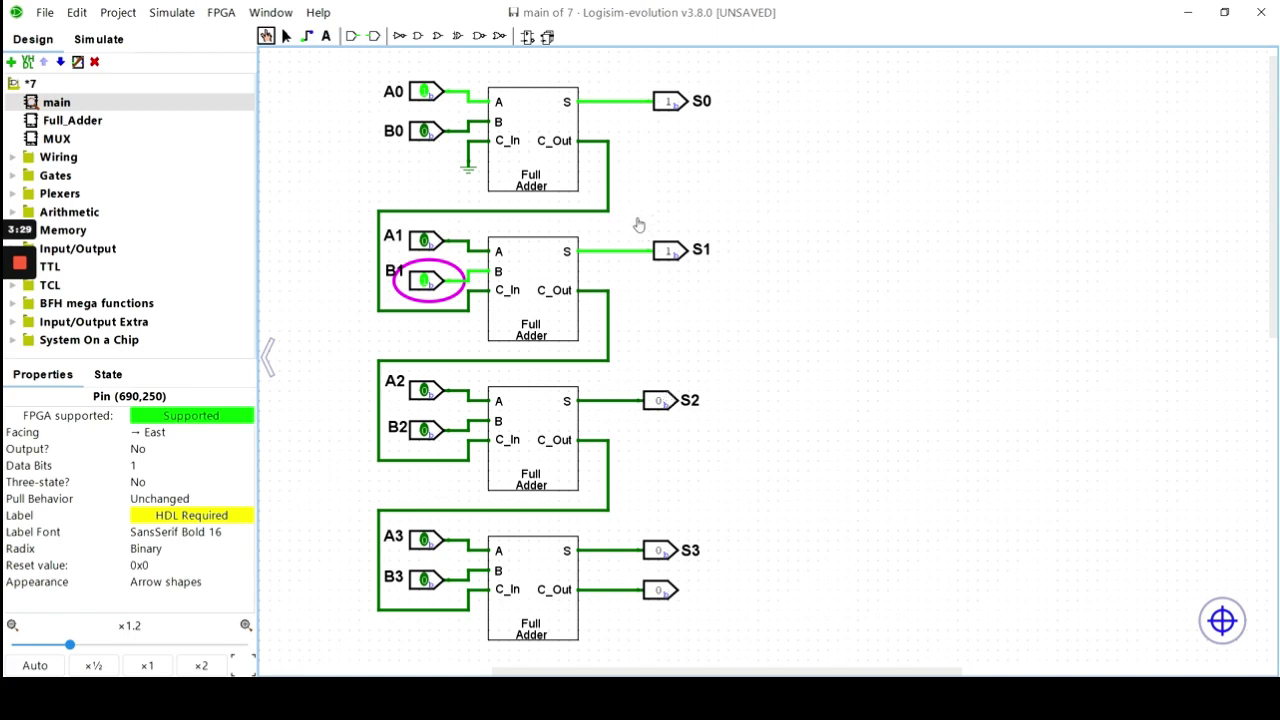
click(424, 95)
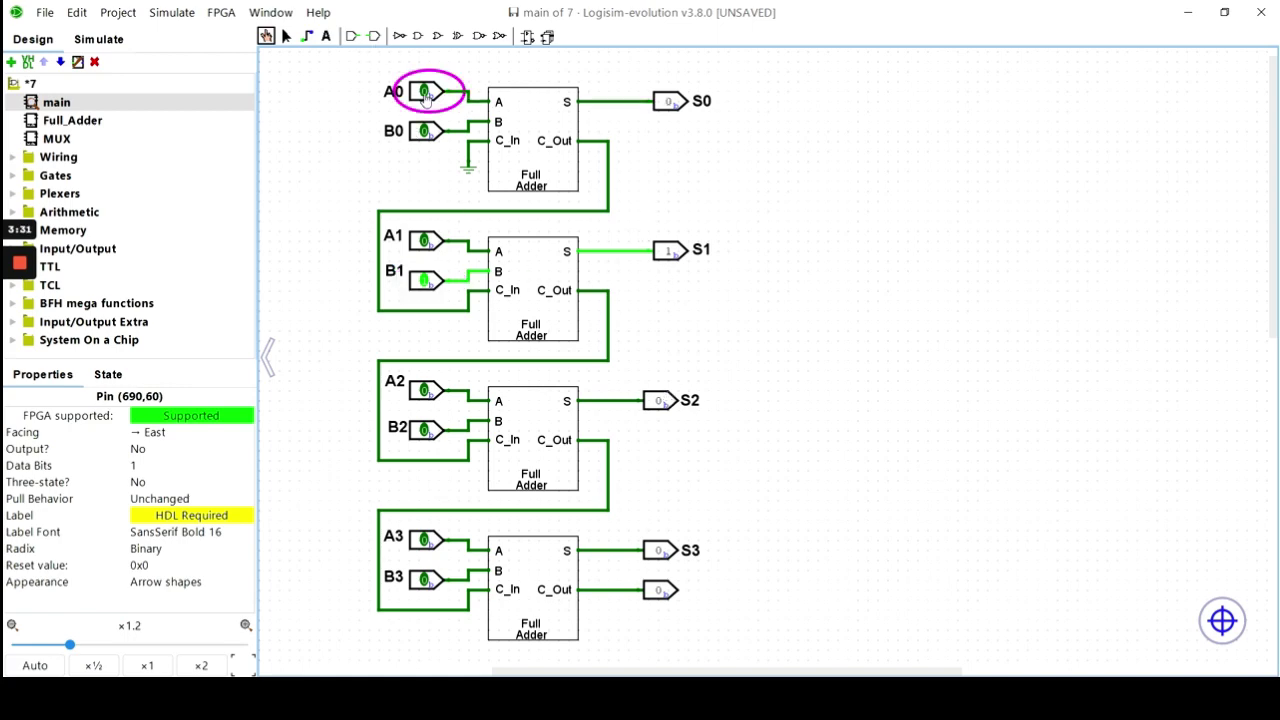
click(425, 283)
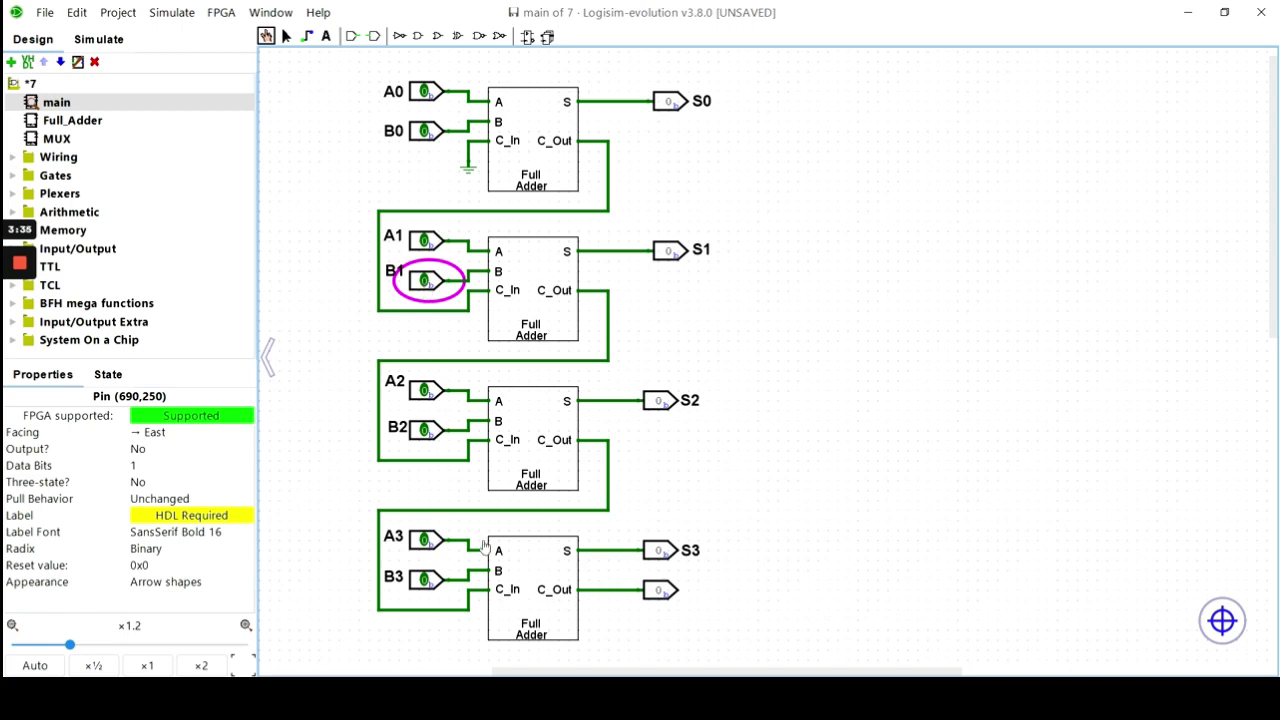
Set B2 and A2 to 1 to produce a carry into S3, then reset both to 0
click(425, 430)
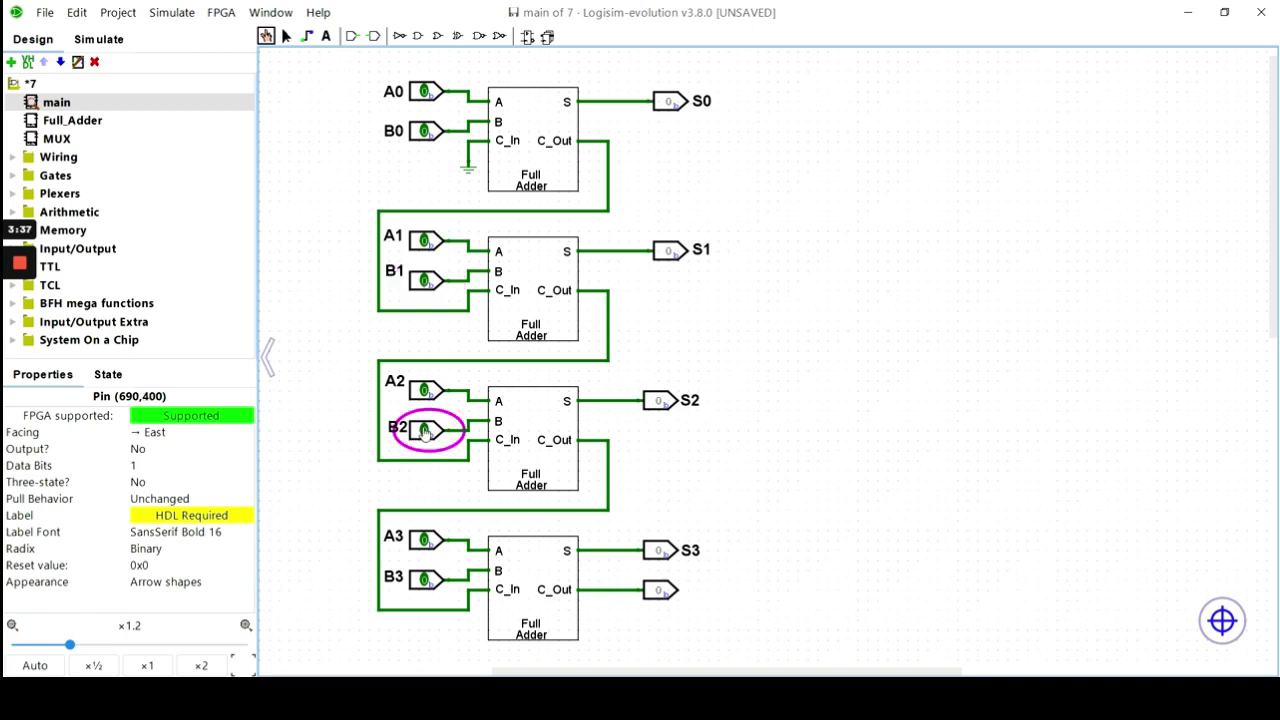
click(425, 390)
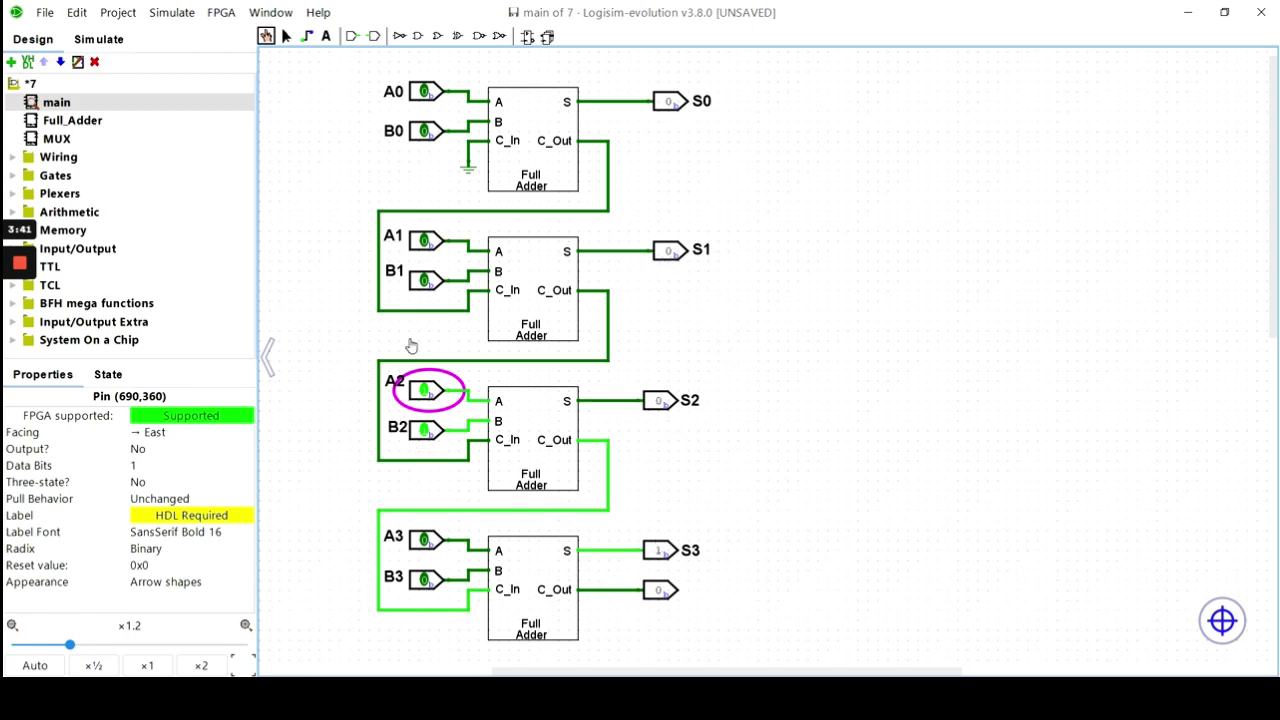
click(425, 432)
click(427, 391)
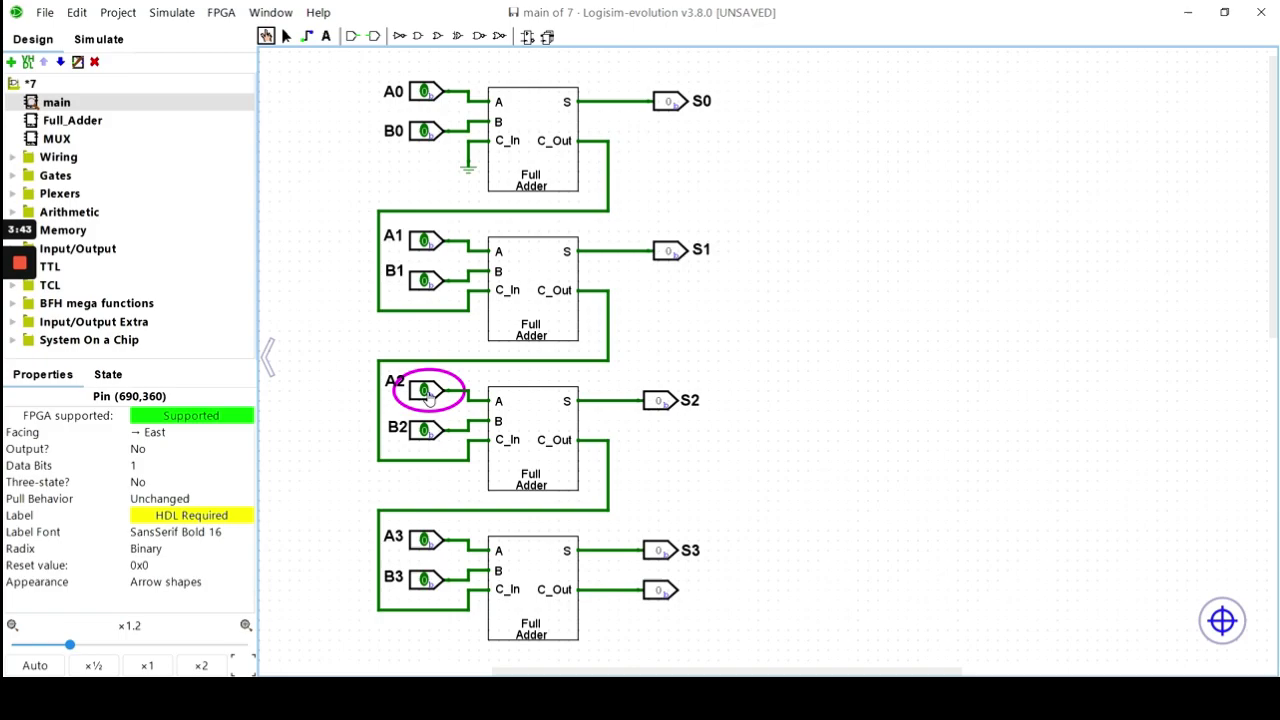